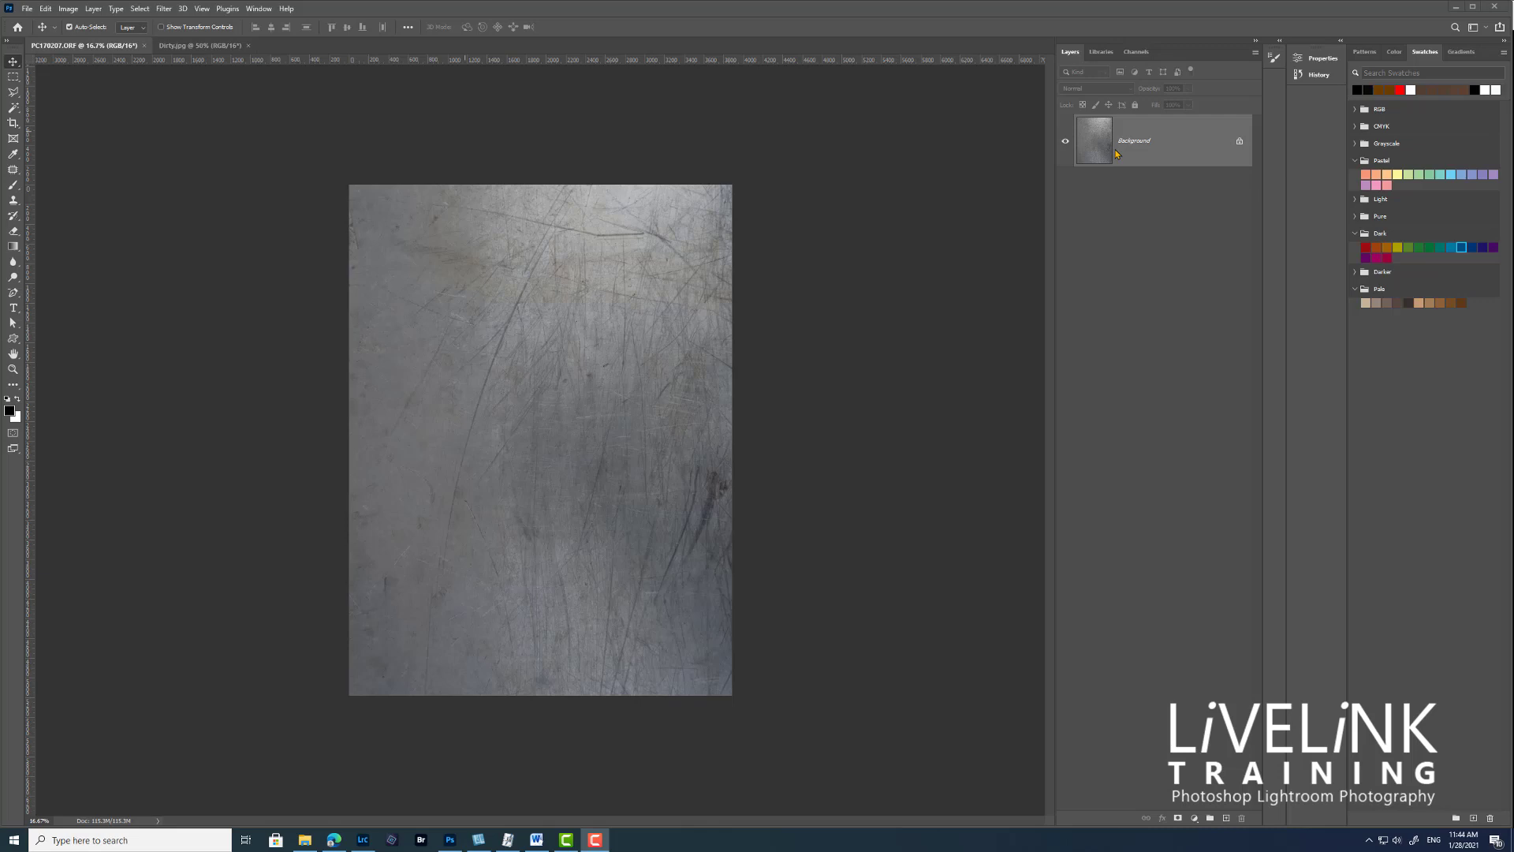
# - Duplicate the Background layer twice and hide the uppermost copy
pyautogui.click(1116, 154)
pyautogui.hotkey('ctrl', 'j')
pyautogui.hotkey('ctrl', 'j')
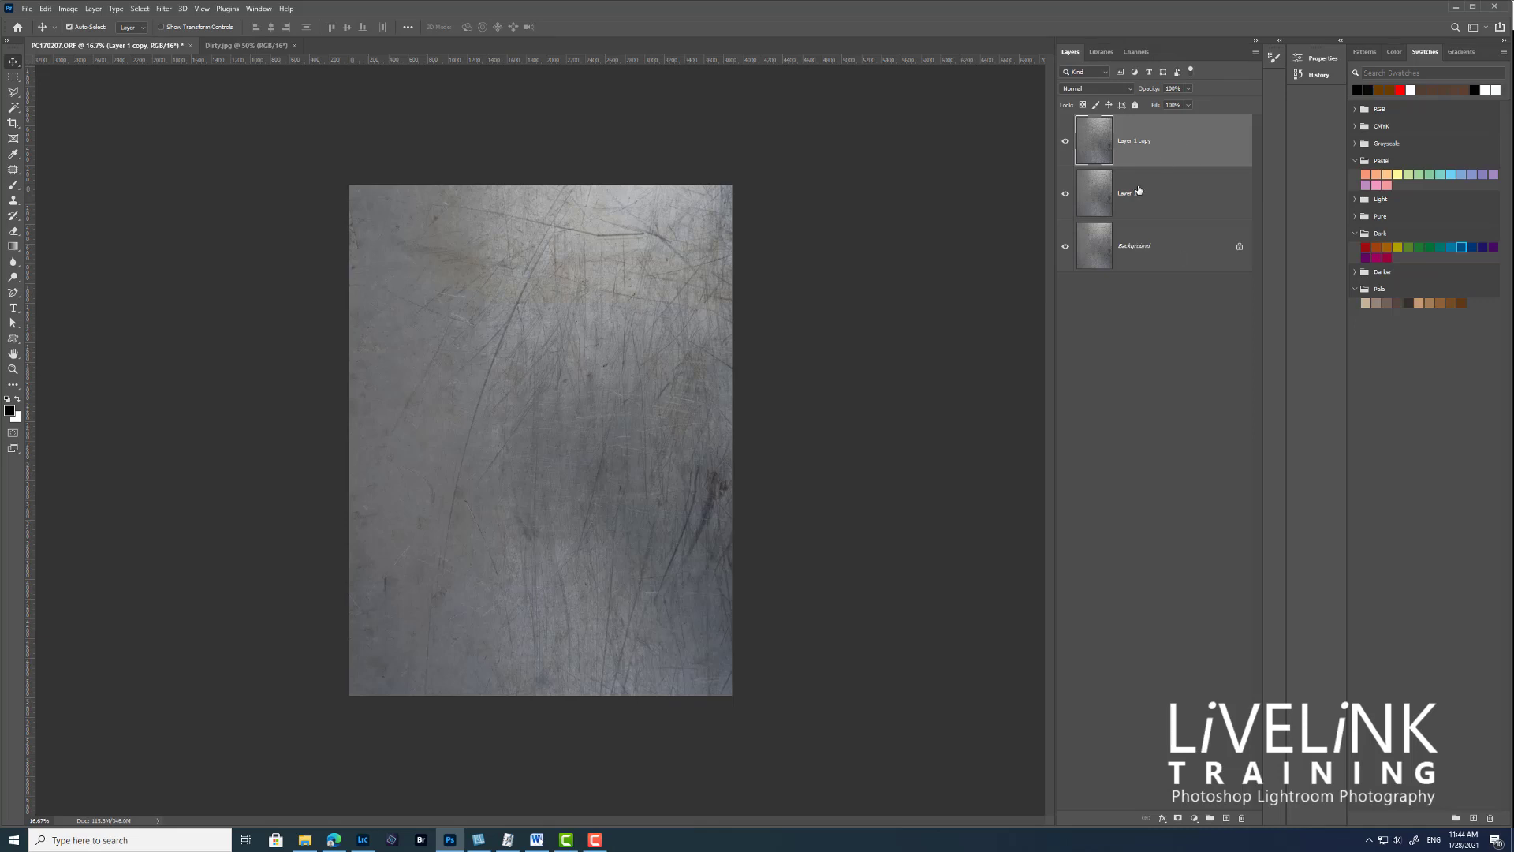
pyautogui.click(1066, 142)
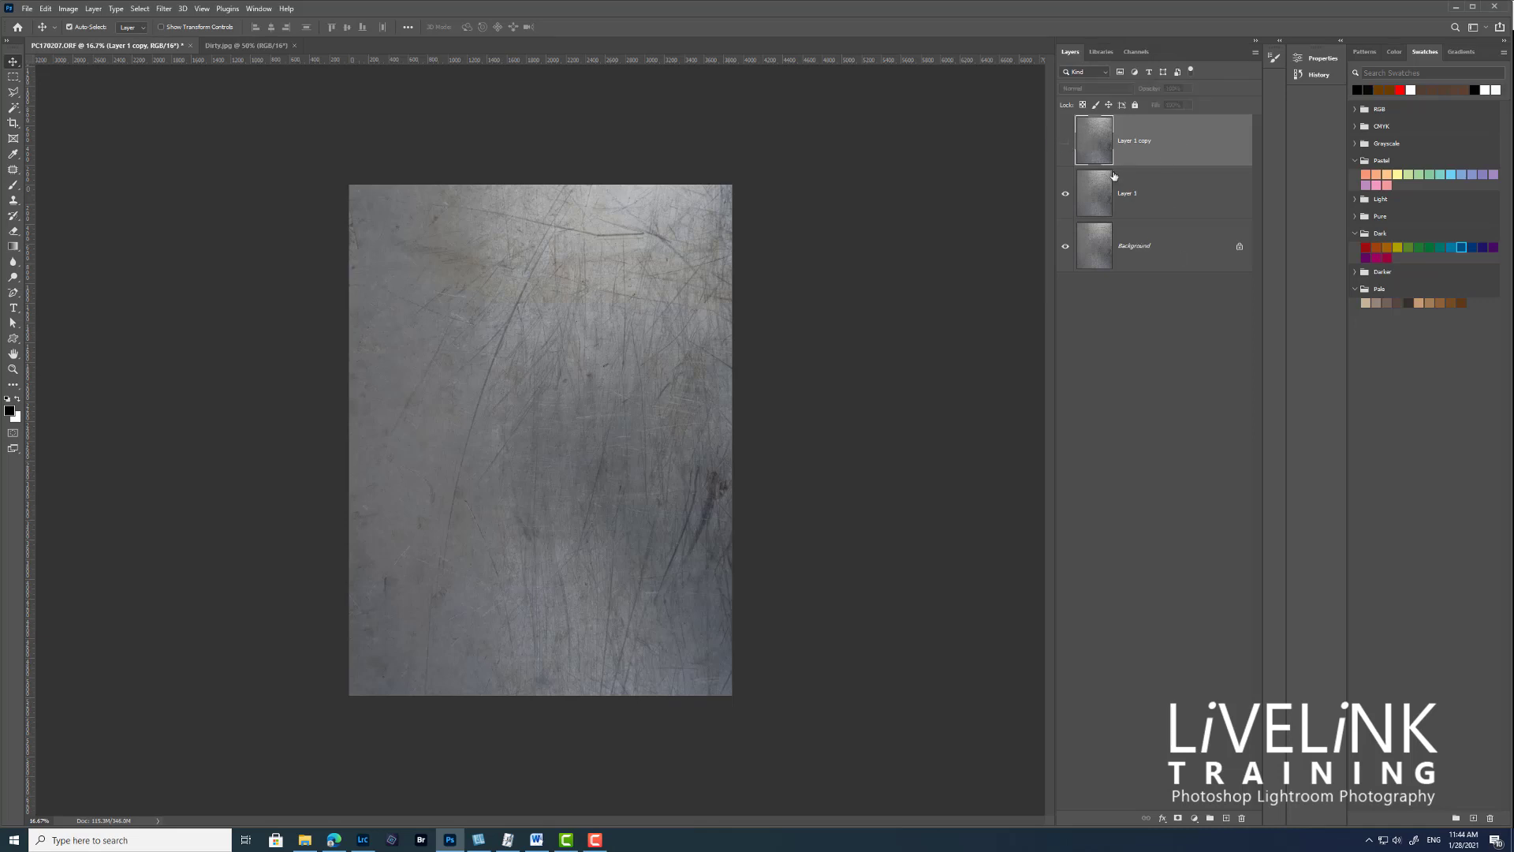
# - Apply the Average blur filter to Layer 1
pyautogui.click(1186, 197)
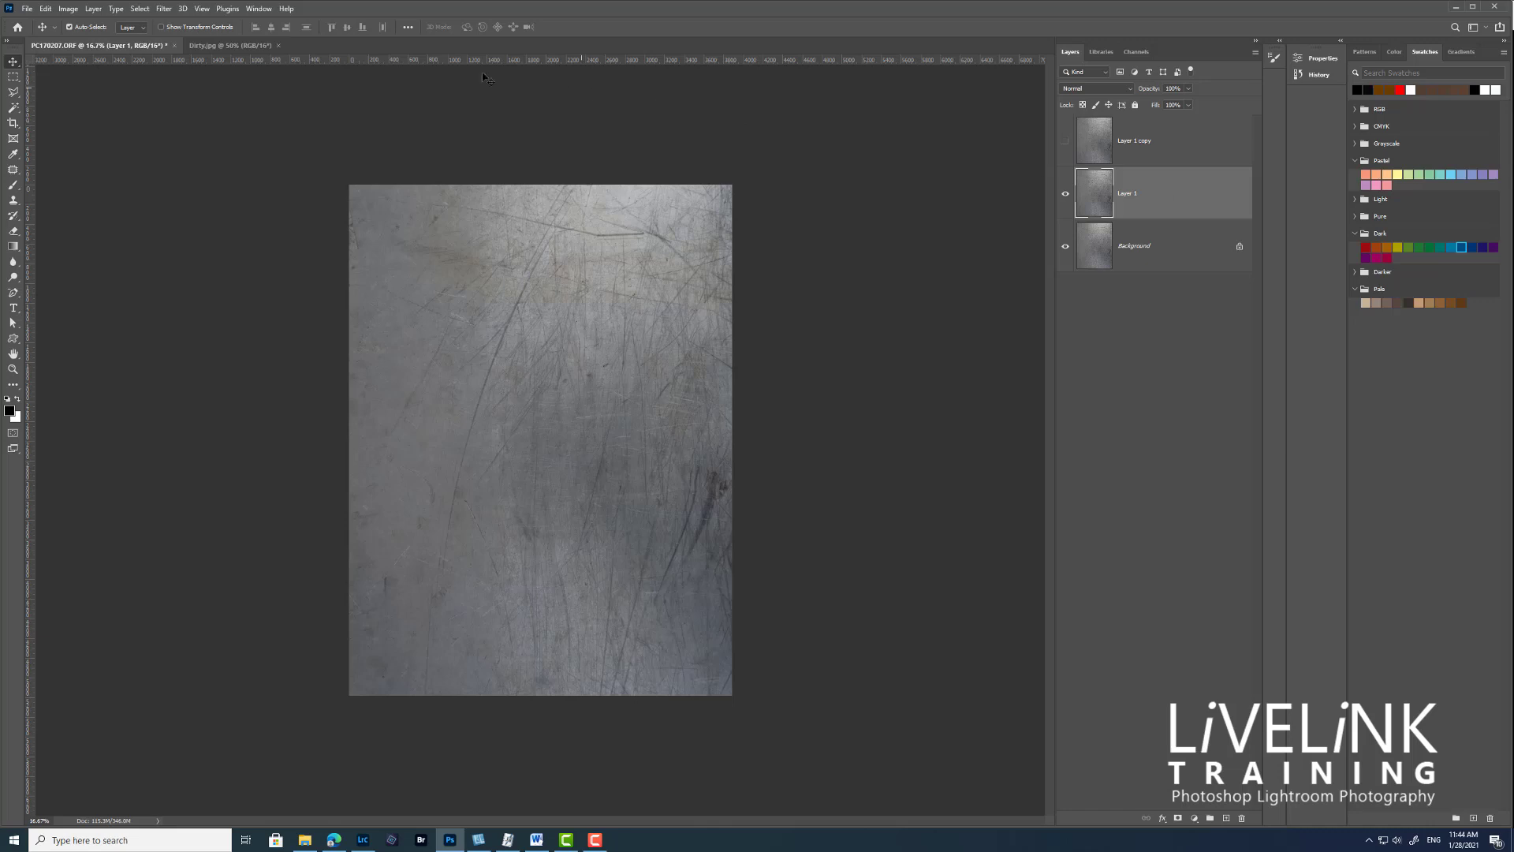
pyautogui.click(160, 9)
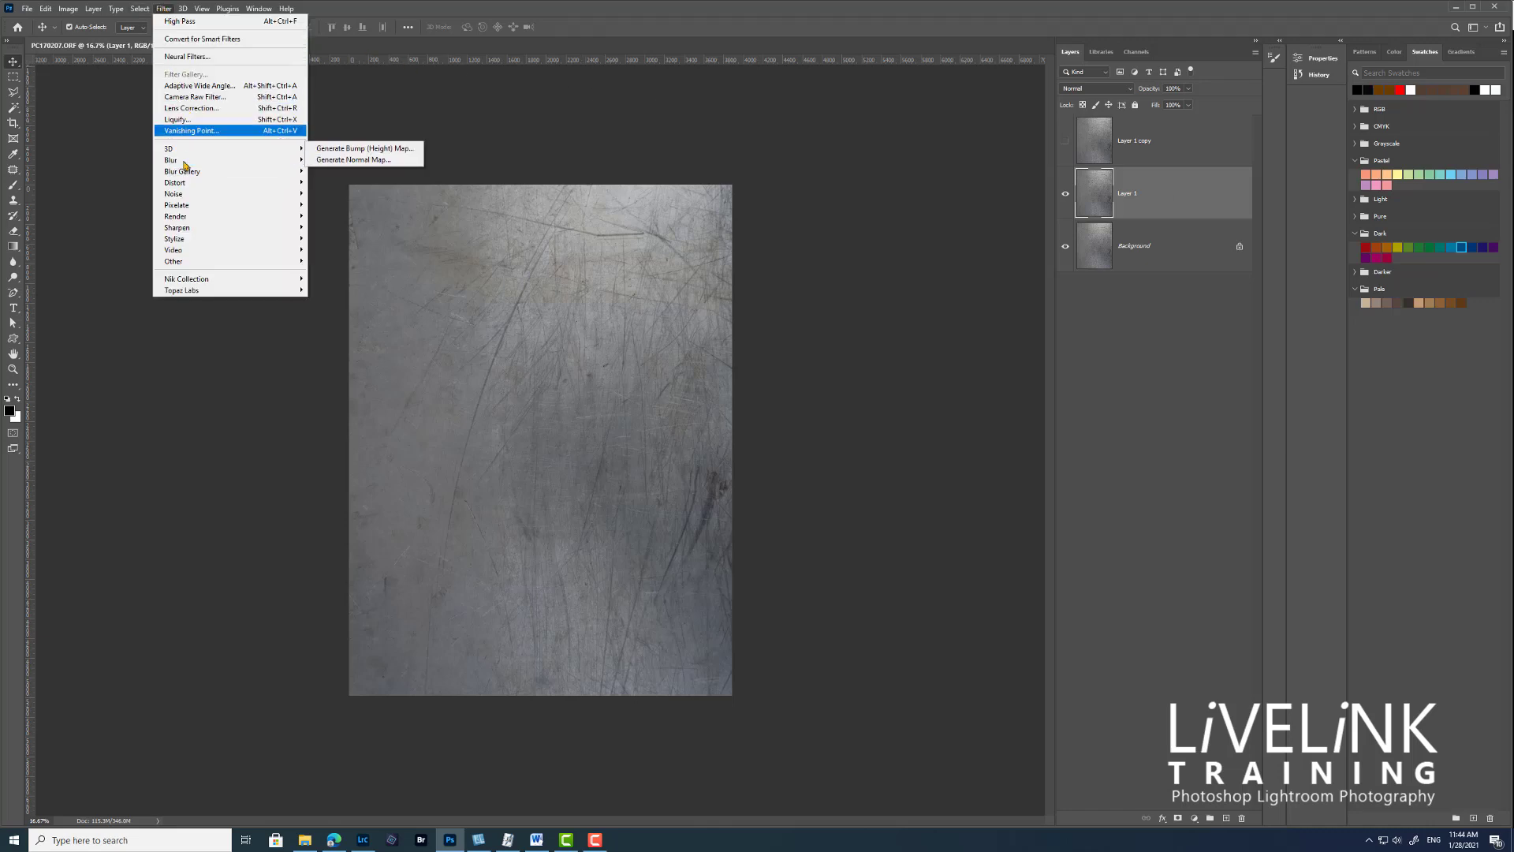
pyautogui.moveTo(288, 165)
pyautogui.click(359, 159)
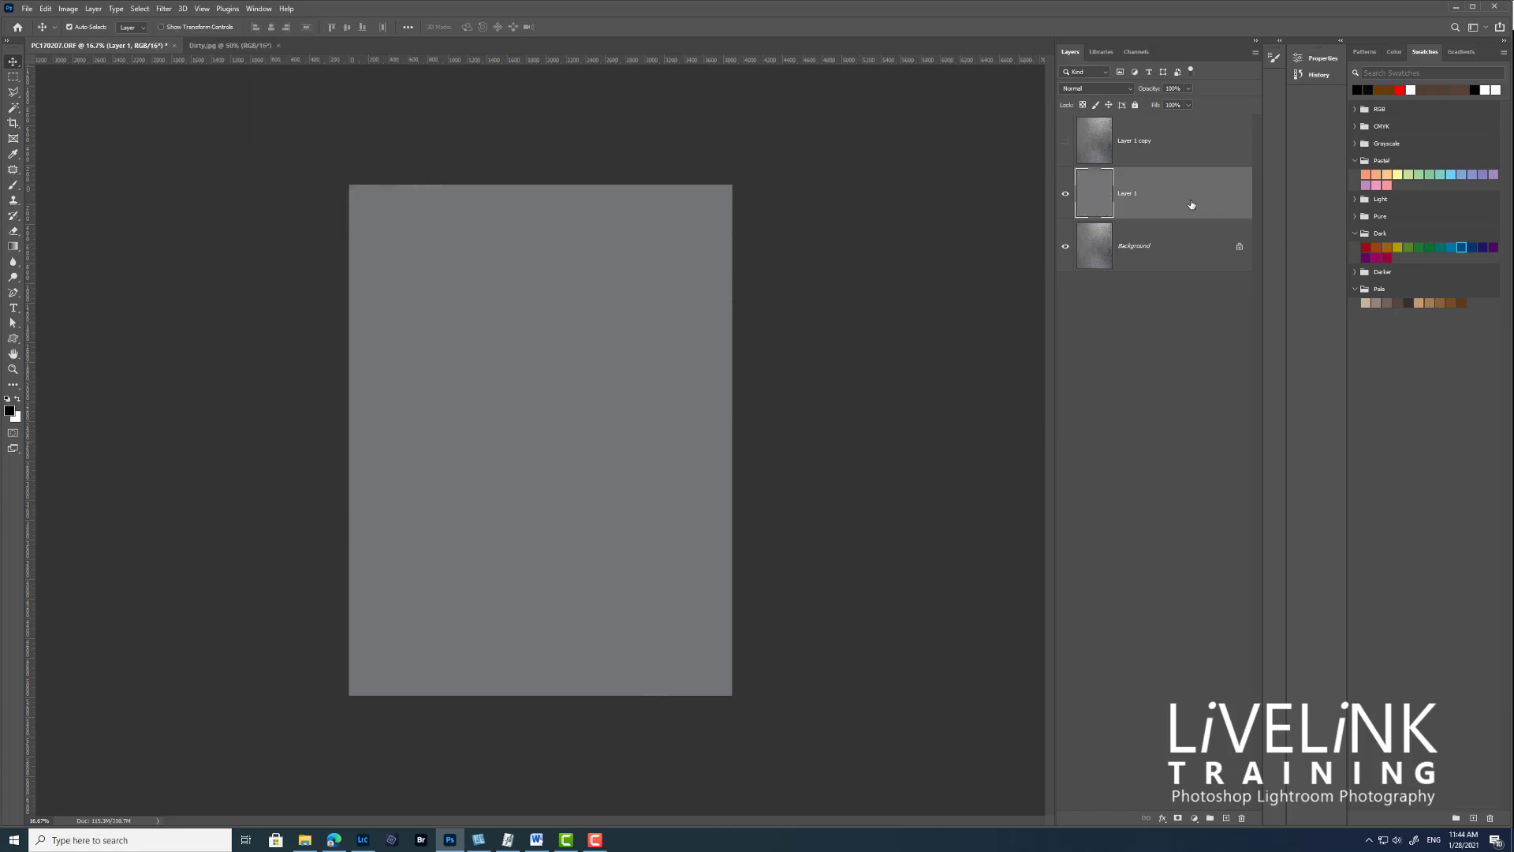
# - Make Layer 1 copy visible again and apply the High Pass filter to it with the preset radius
pyautogui.click(1187, 143)
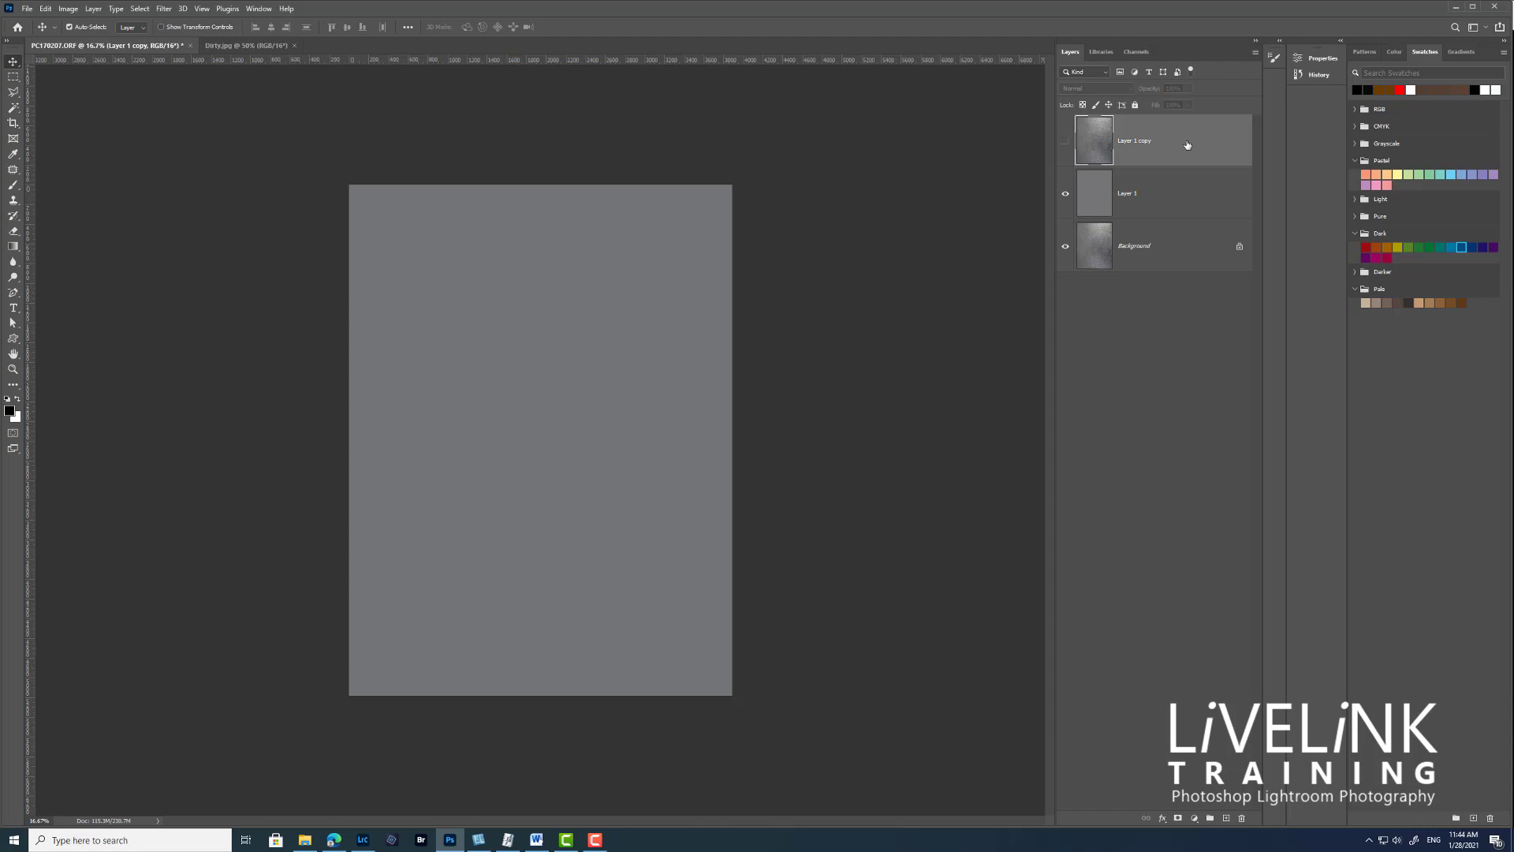
pyautogui.click(1064, 141)
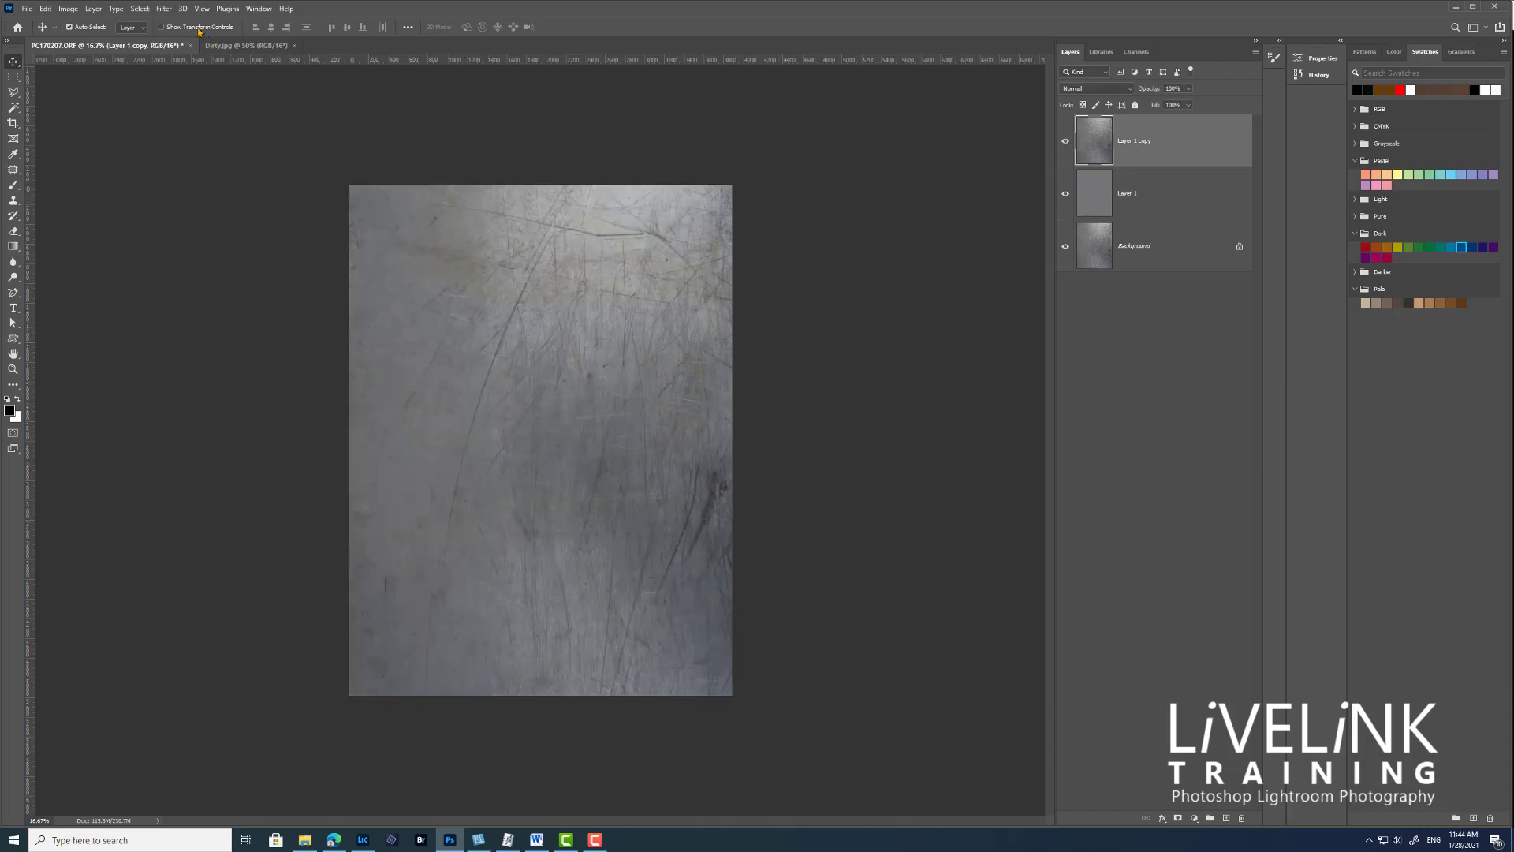
pyautogui.click(161, 9)
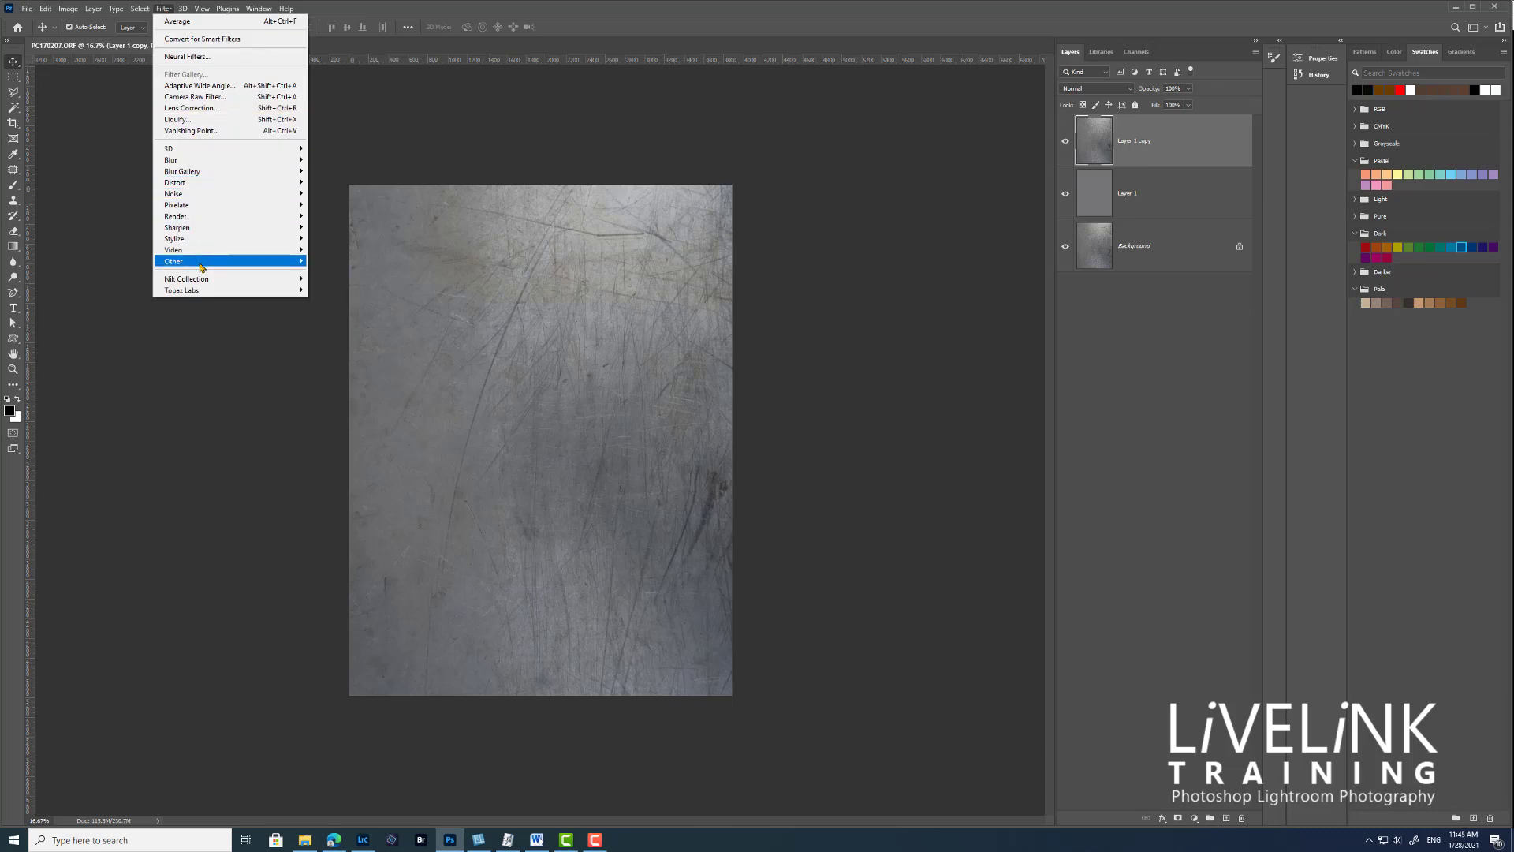
pyautogui.moveTo(247, 263)
pyautogui.click(338, 272)
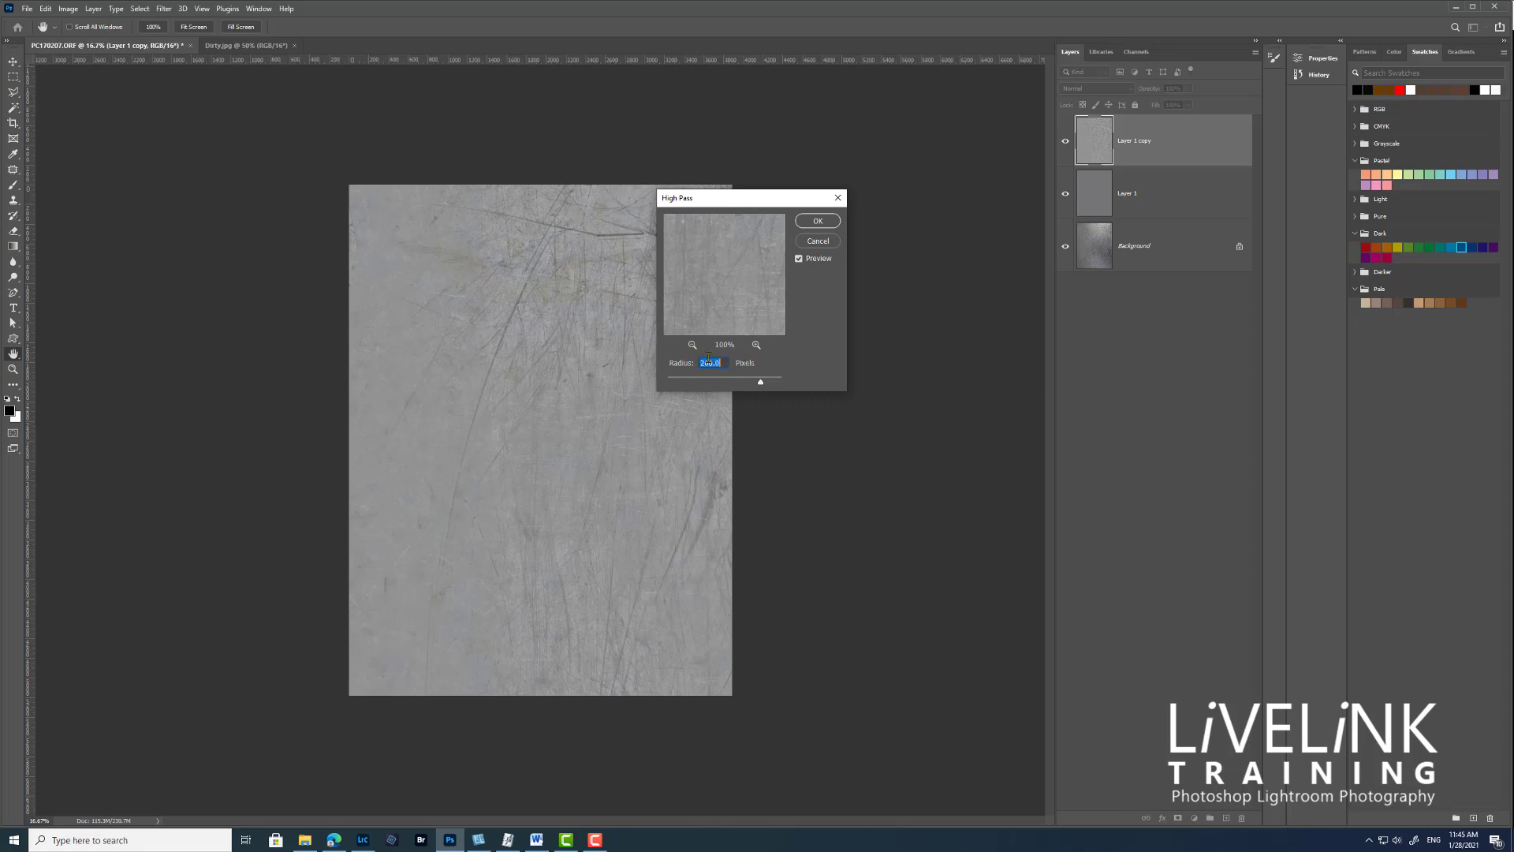
pyautogui.click(818, 221)
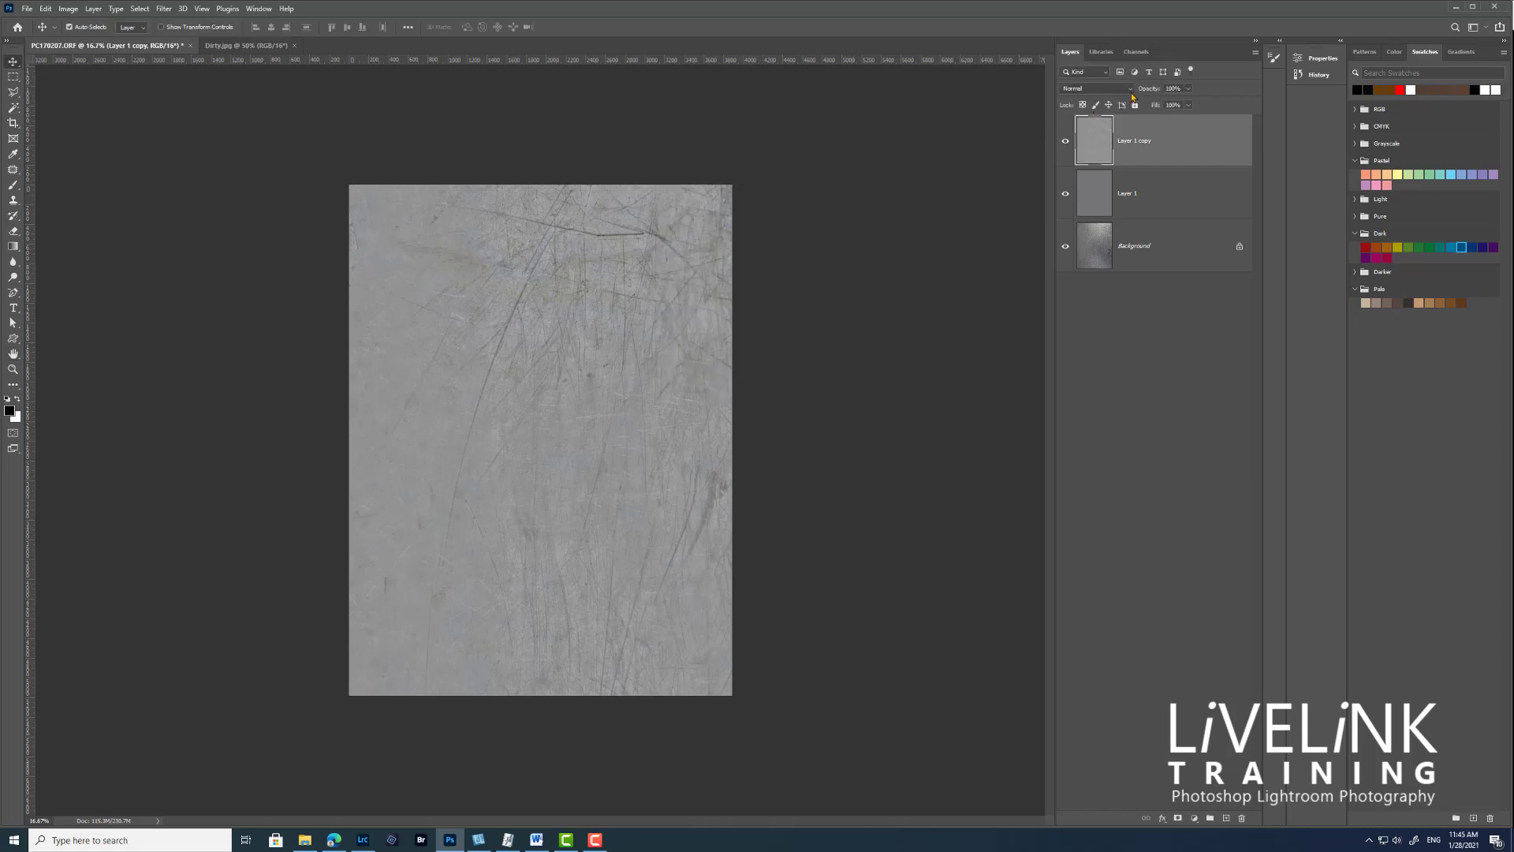
# - Set the Layer 1 copy blend mode to Linear Light and merge all visible layers
pyautogui.click(1129, 89)
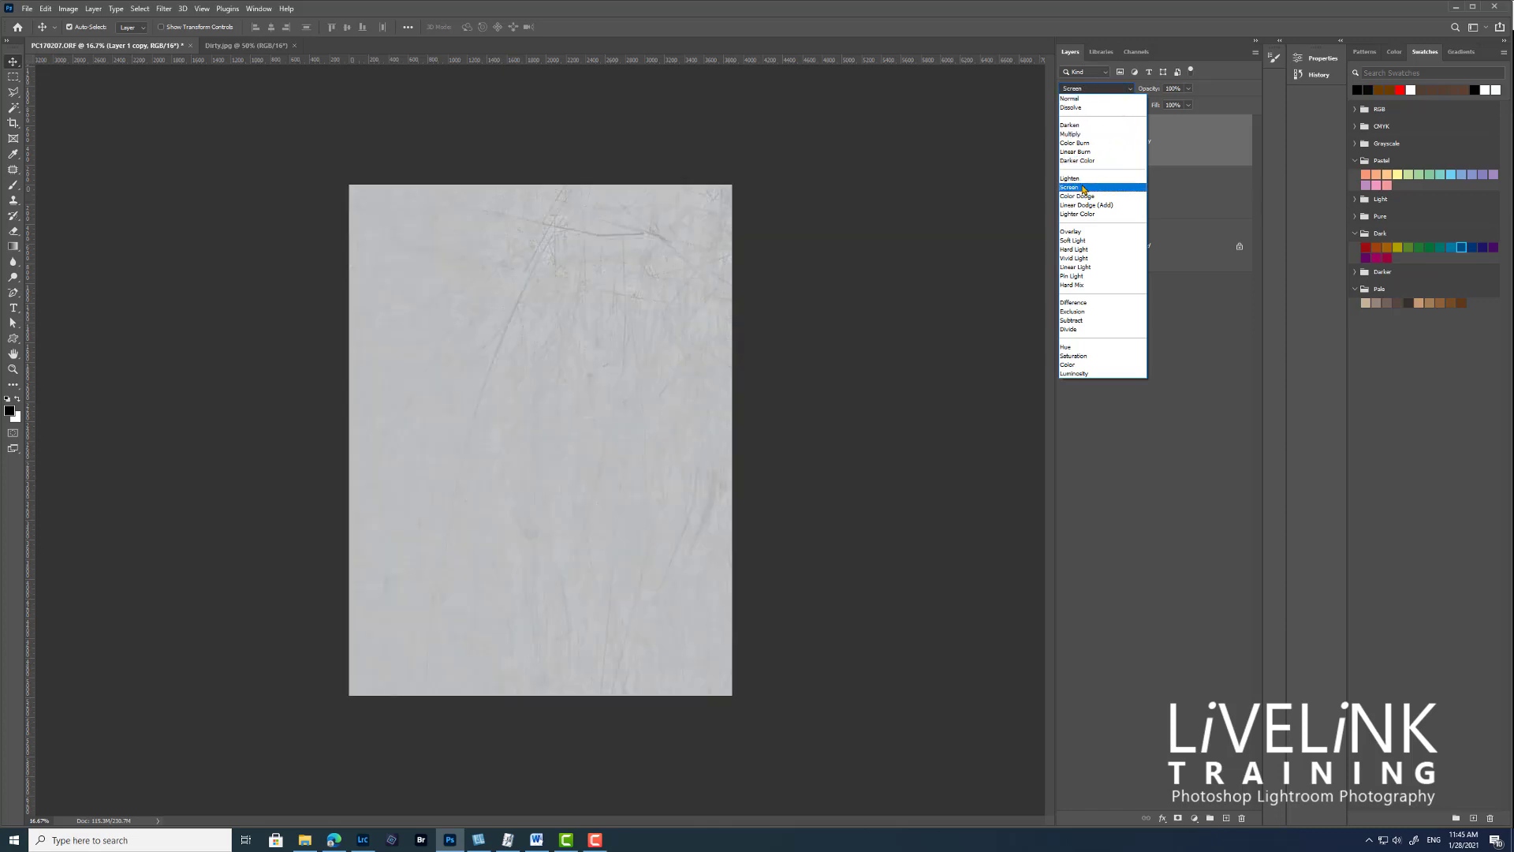
pyautogui.click(1074, 267)
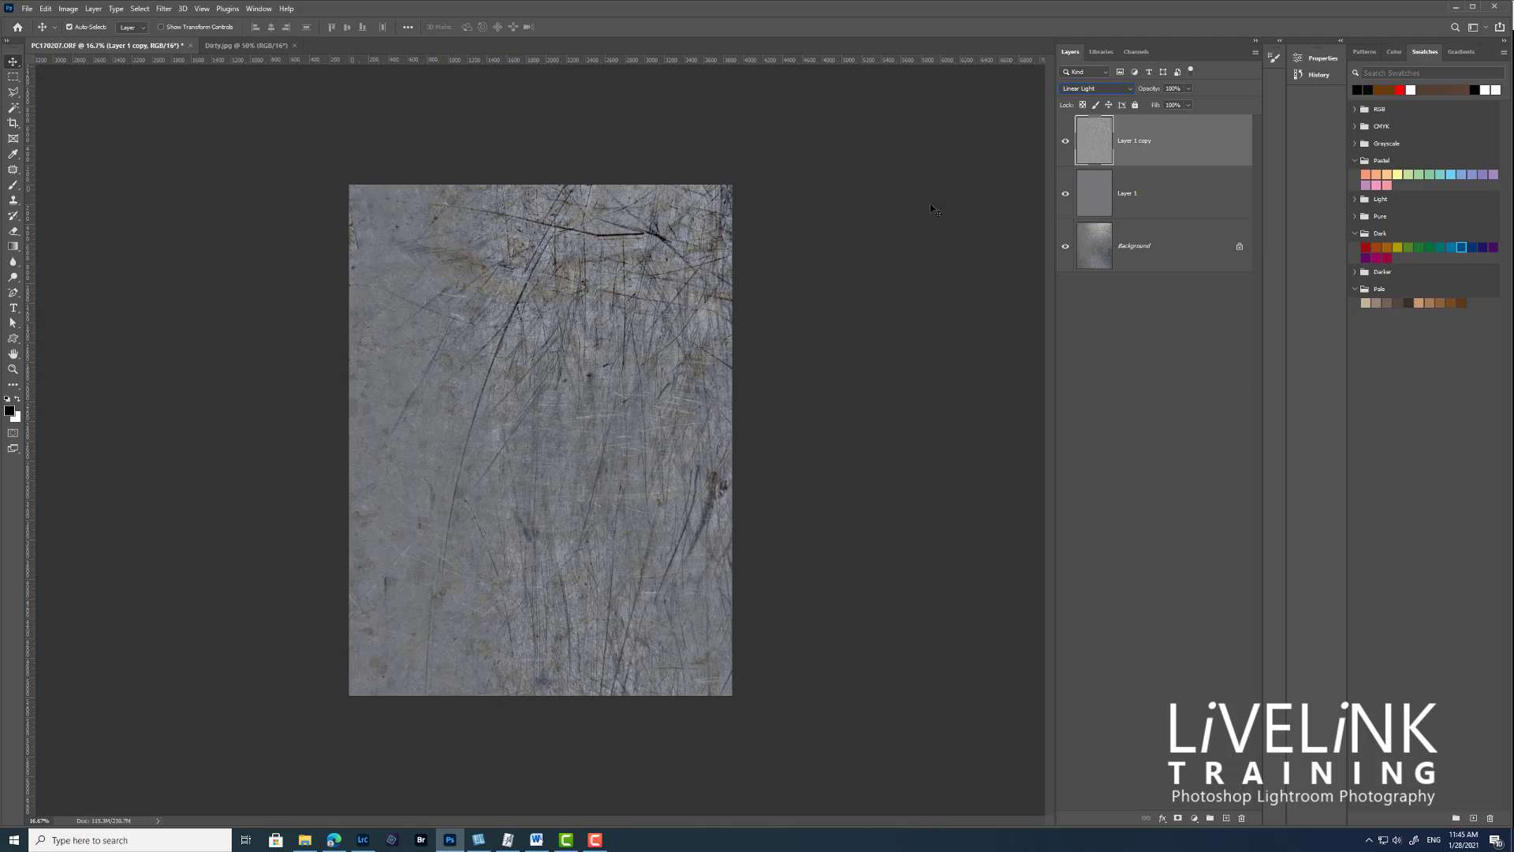
pyautogui.click(1254, 53)
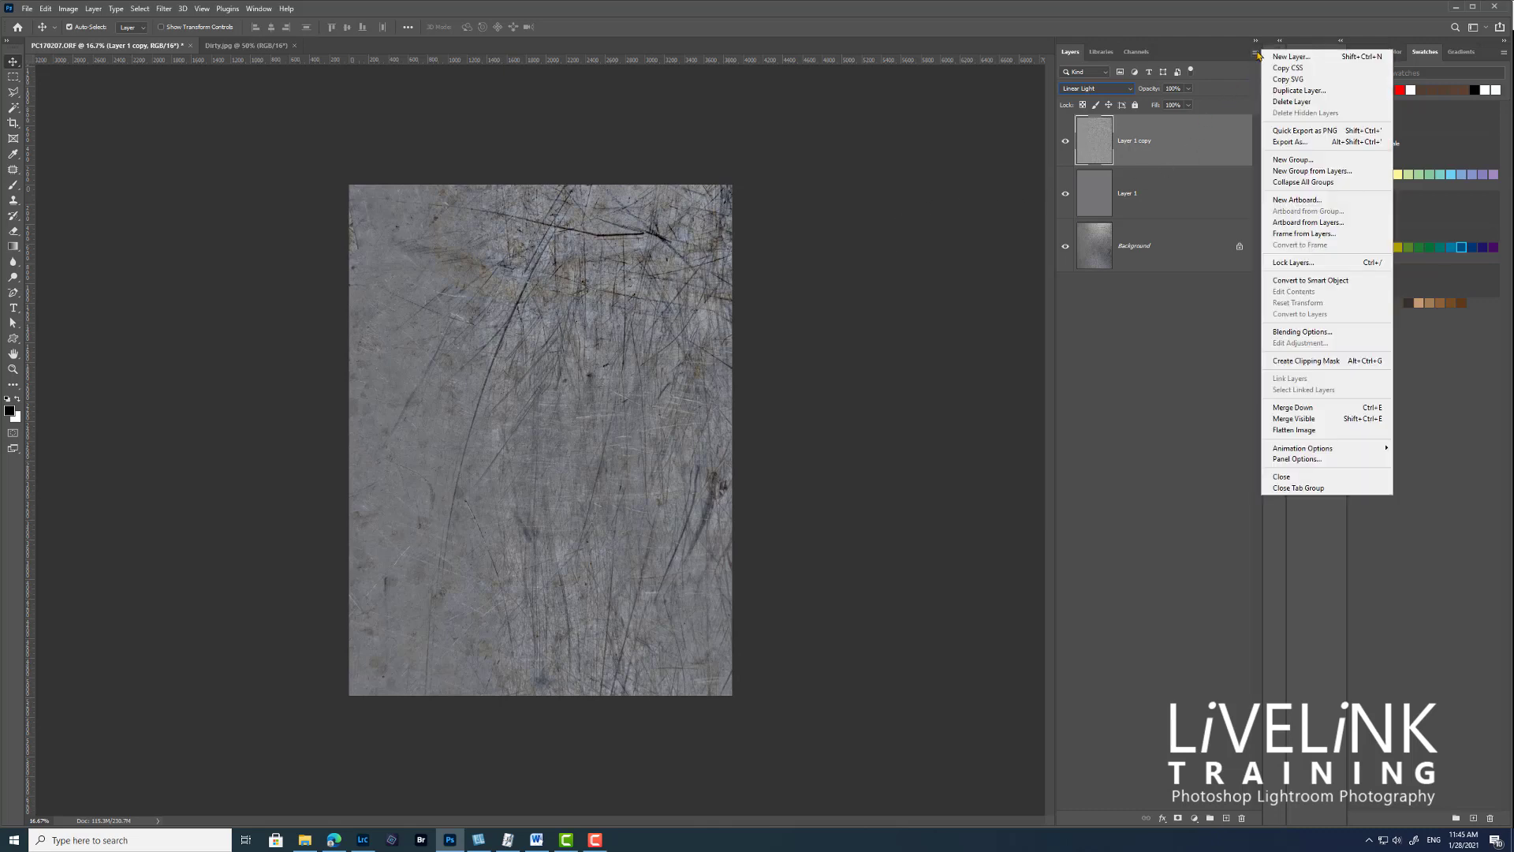
pyautogui.click(1297, 418)
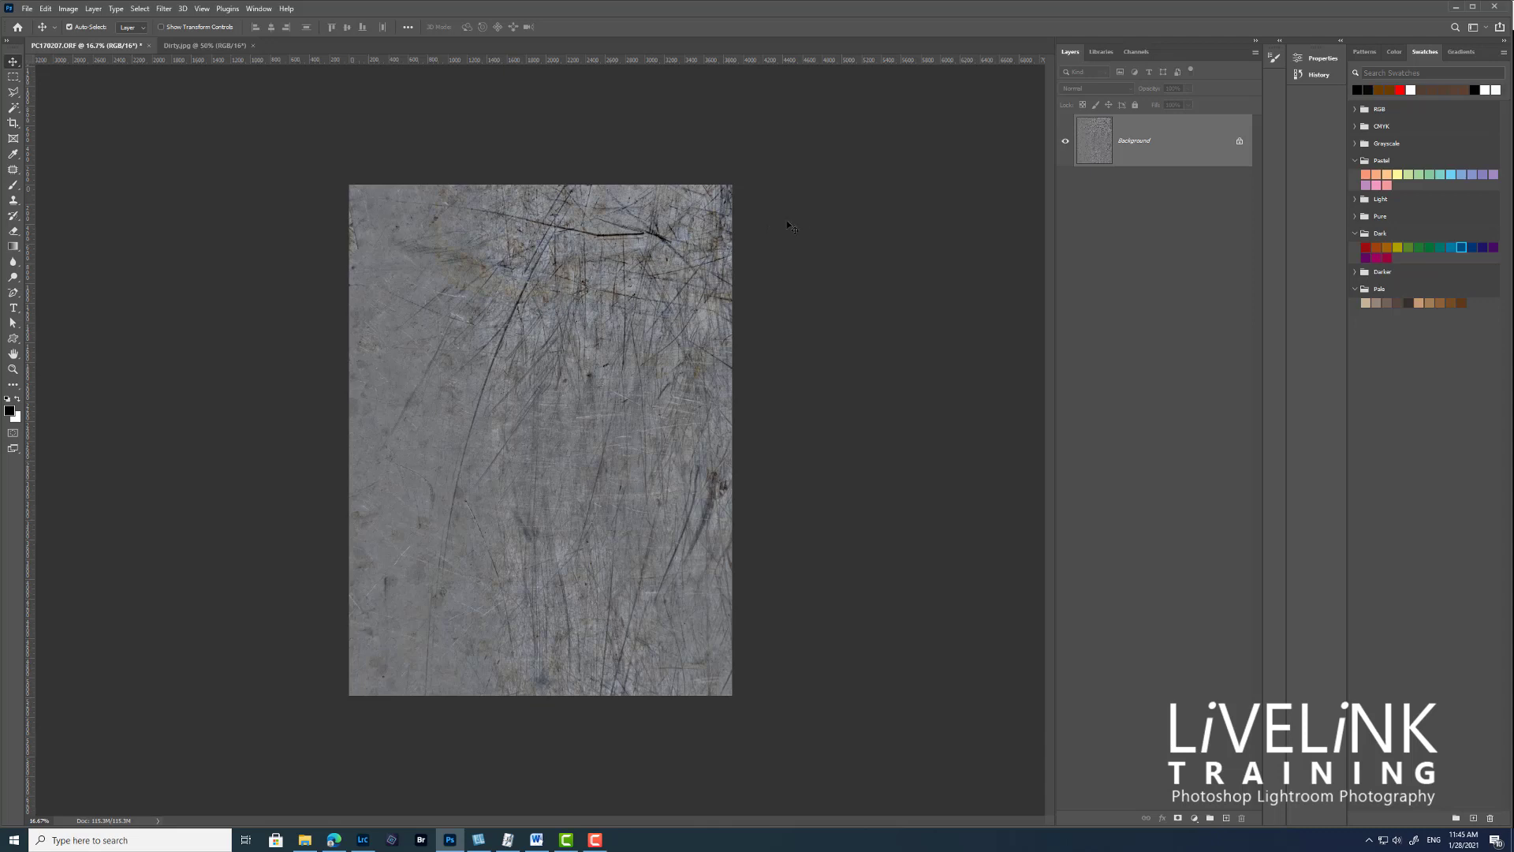
# - Desaturate the merged scratched-metal texture to remove its colour
pyautogui.click(73, 11)
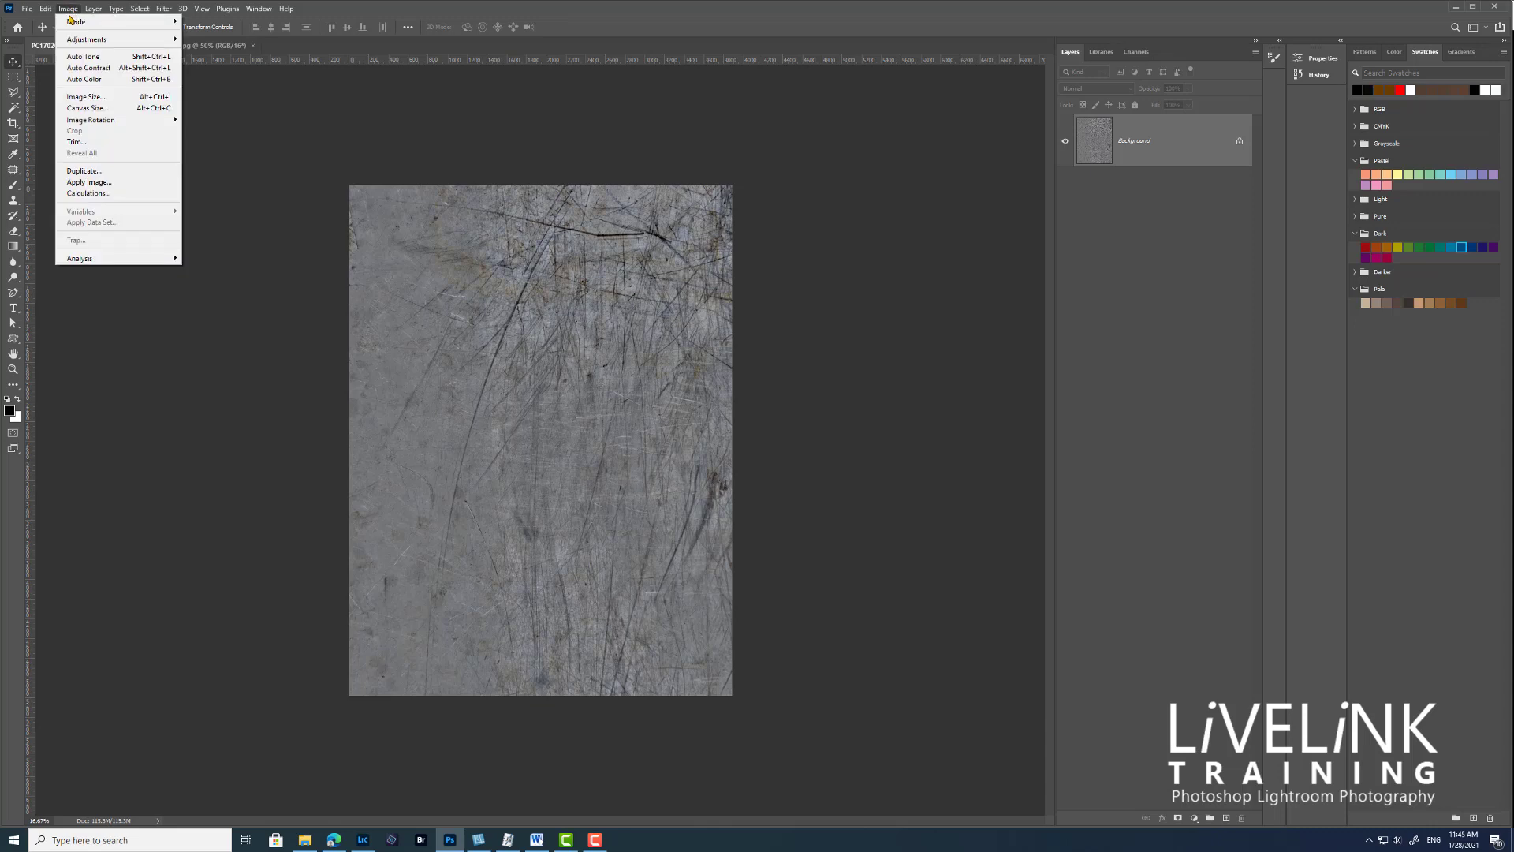
pyautogui.moveTo(89, 47)
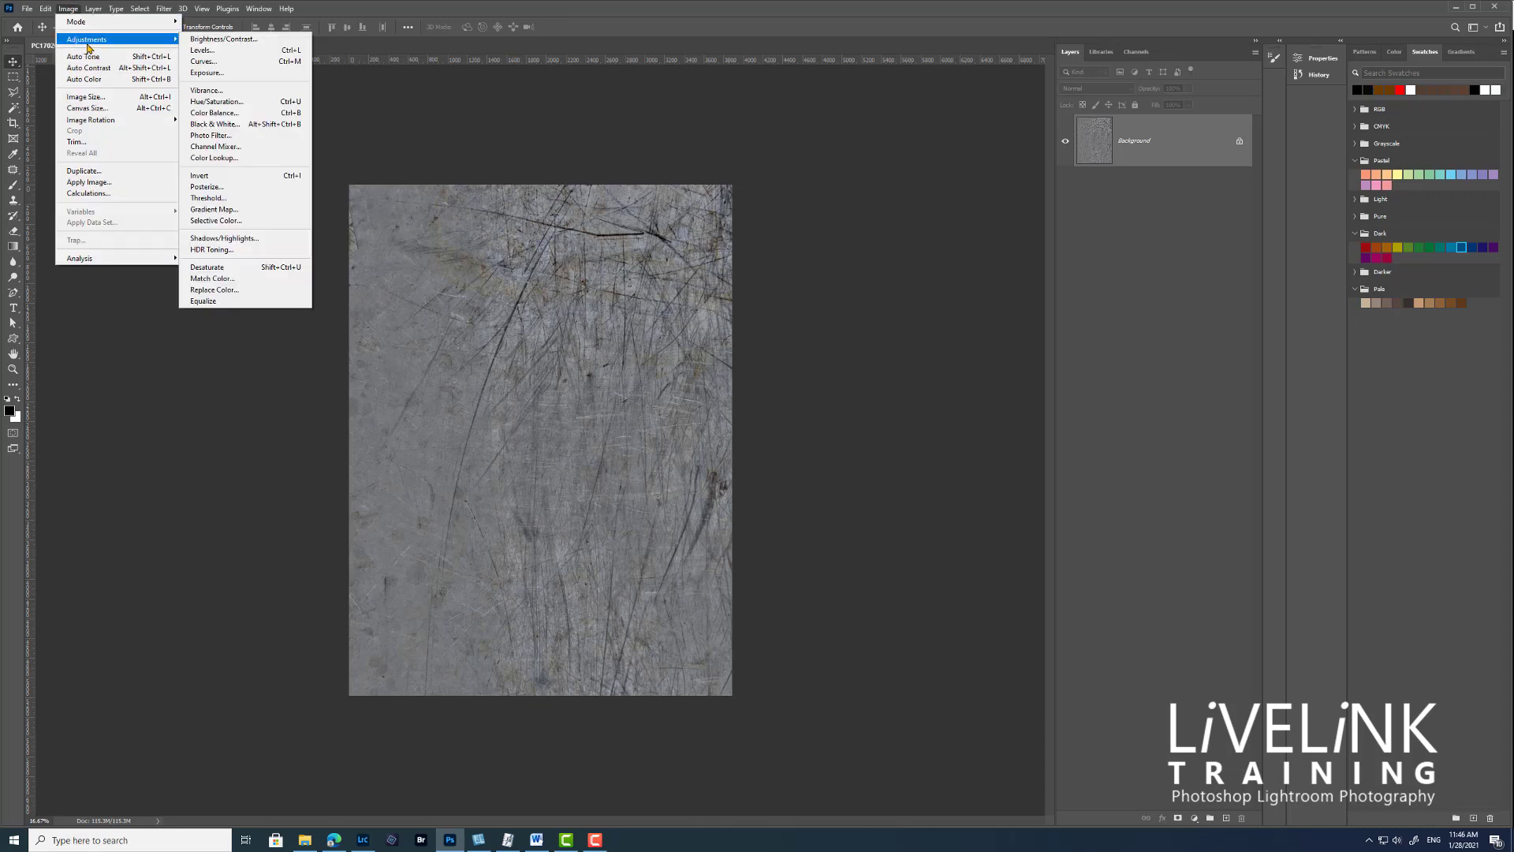
pyautogui.click(249, 272)
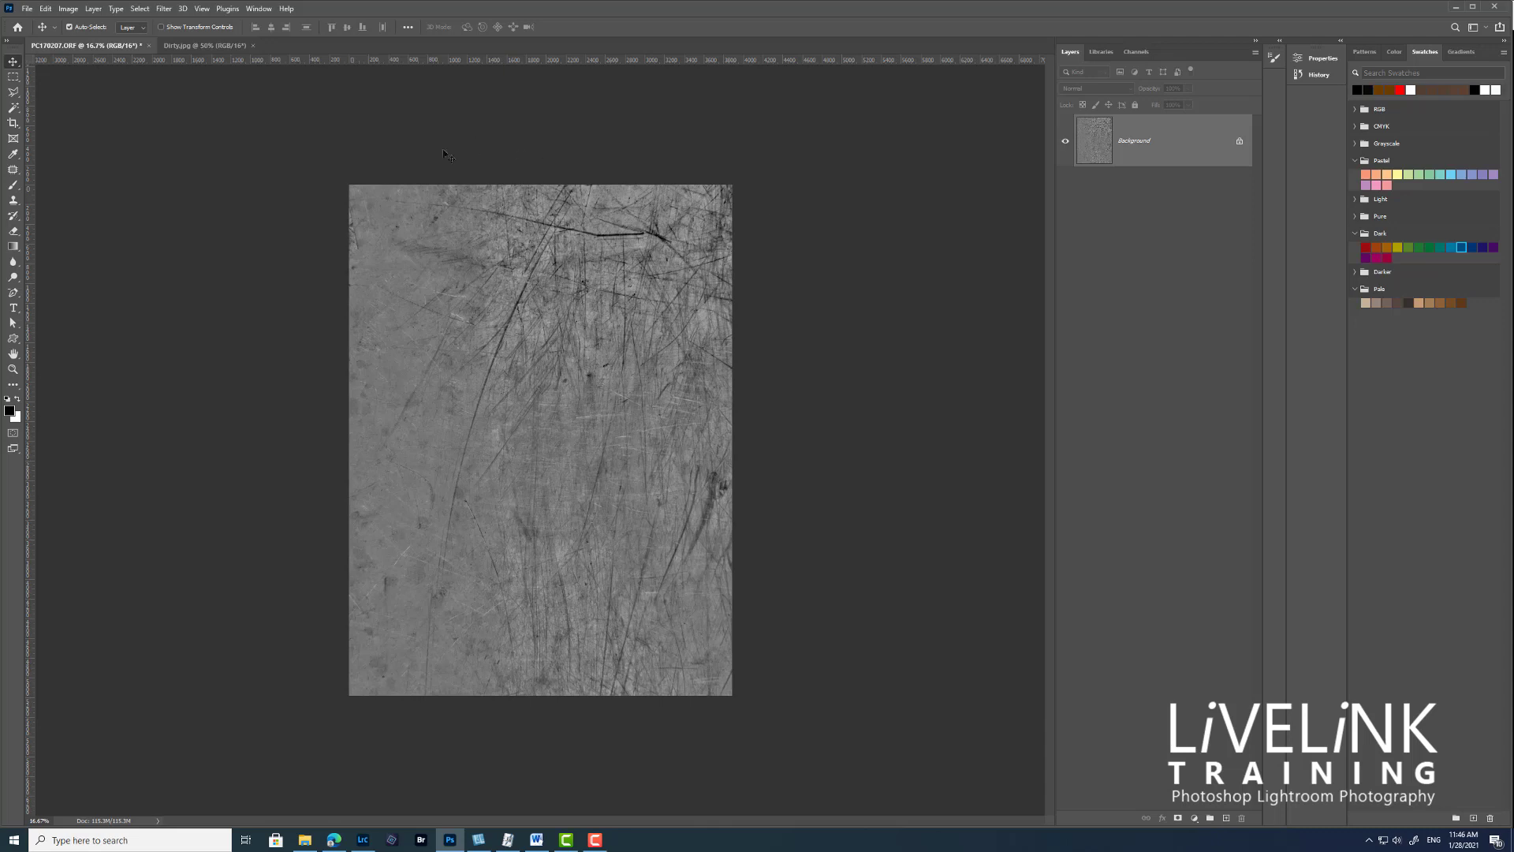
# - Increase the texture's contrast with a Levels adjustment, setting the input levels to 52, 0.77 and 154
pyautogui.click(68, 9)
pyautogui.moveTo(167, 41)
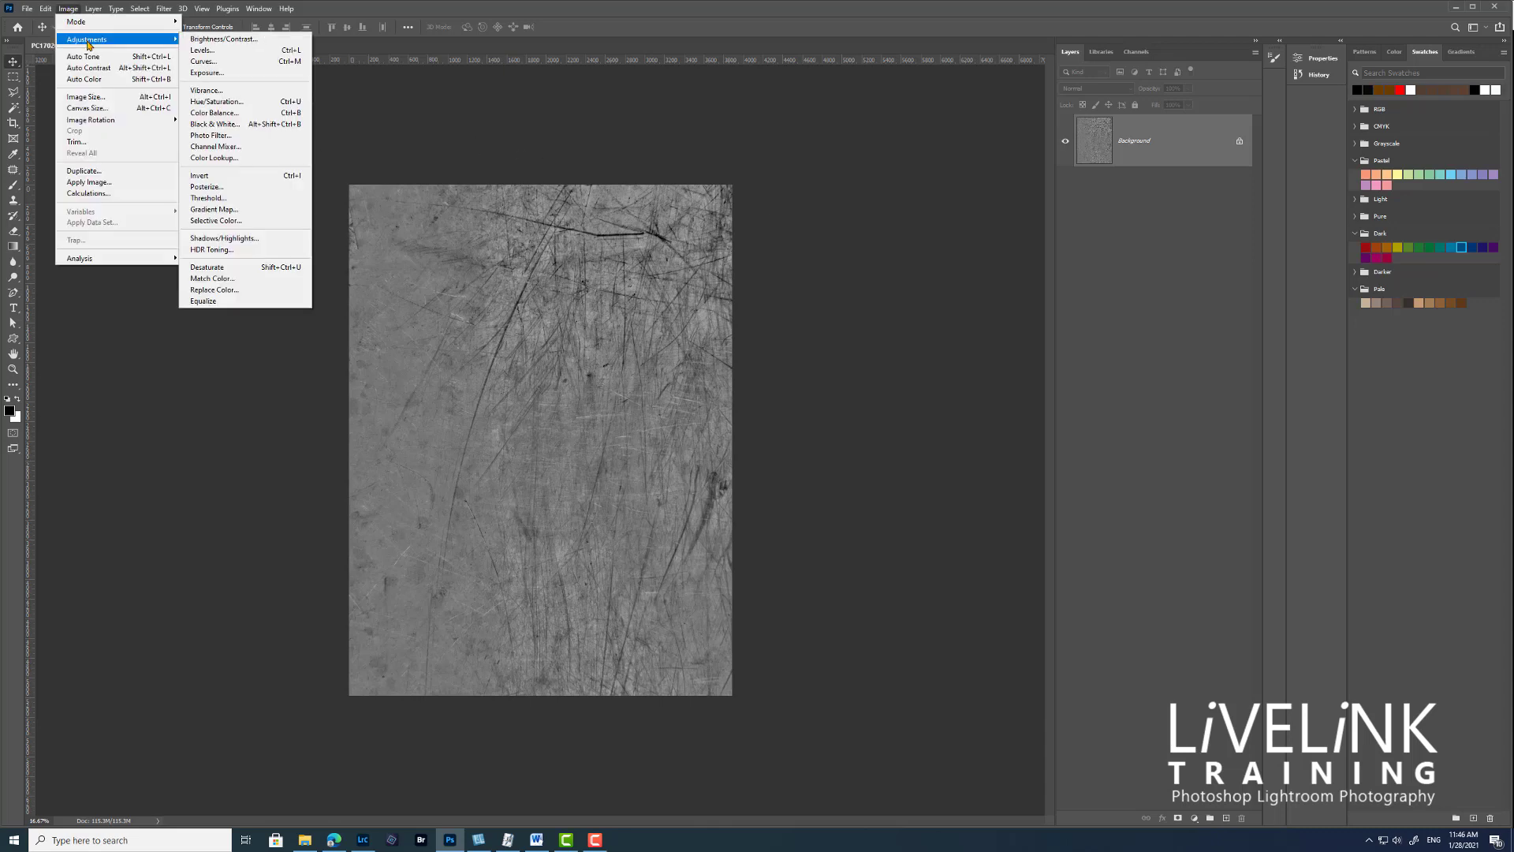
pyautogui.click(242, 53)
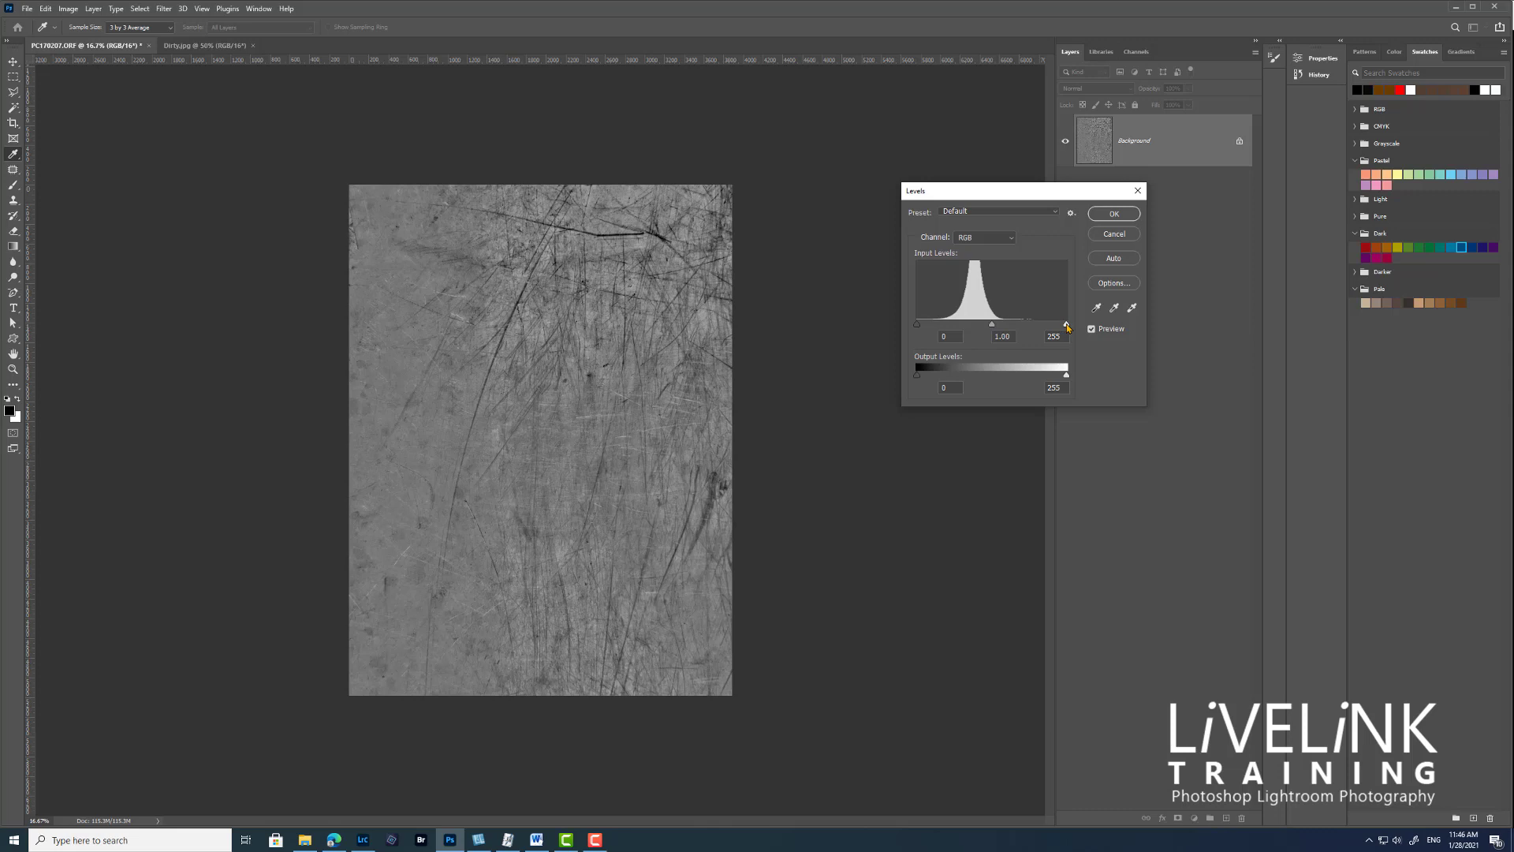
pyautogui.moveTo(1067, 324); pyautogui.dragTo(947, 326)
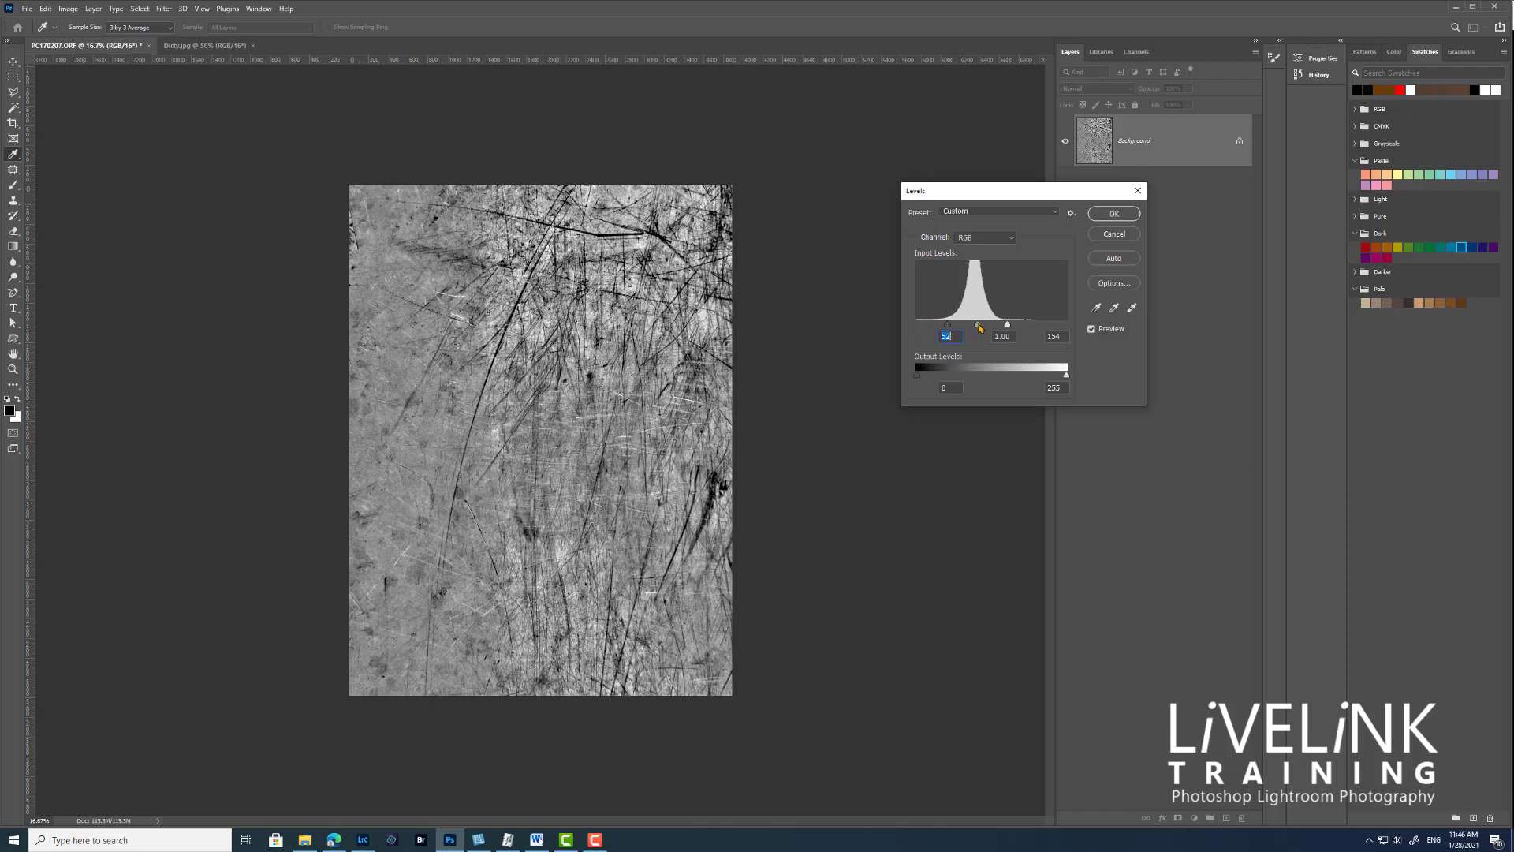
pyautogui.moveTo(978, 326); pyautogui.dragTo(975, 326)
pyautogui.moveTo(975, 327); pyautogui.dragTo(983, 327)
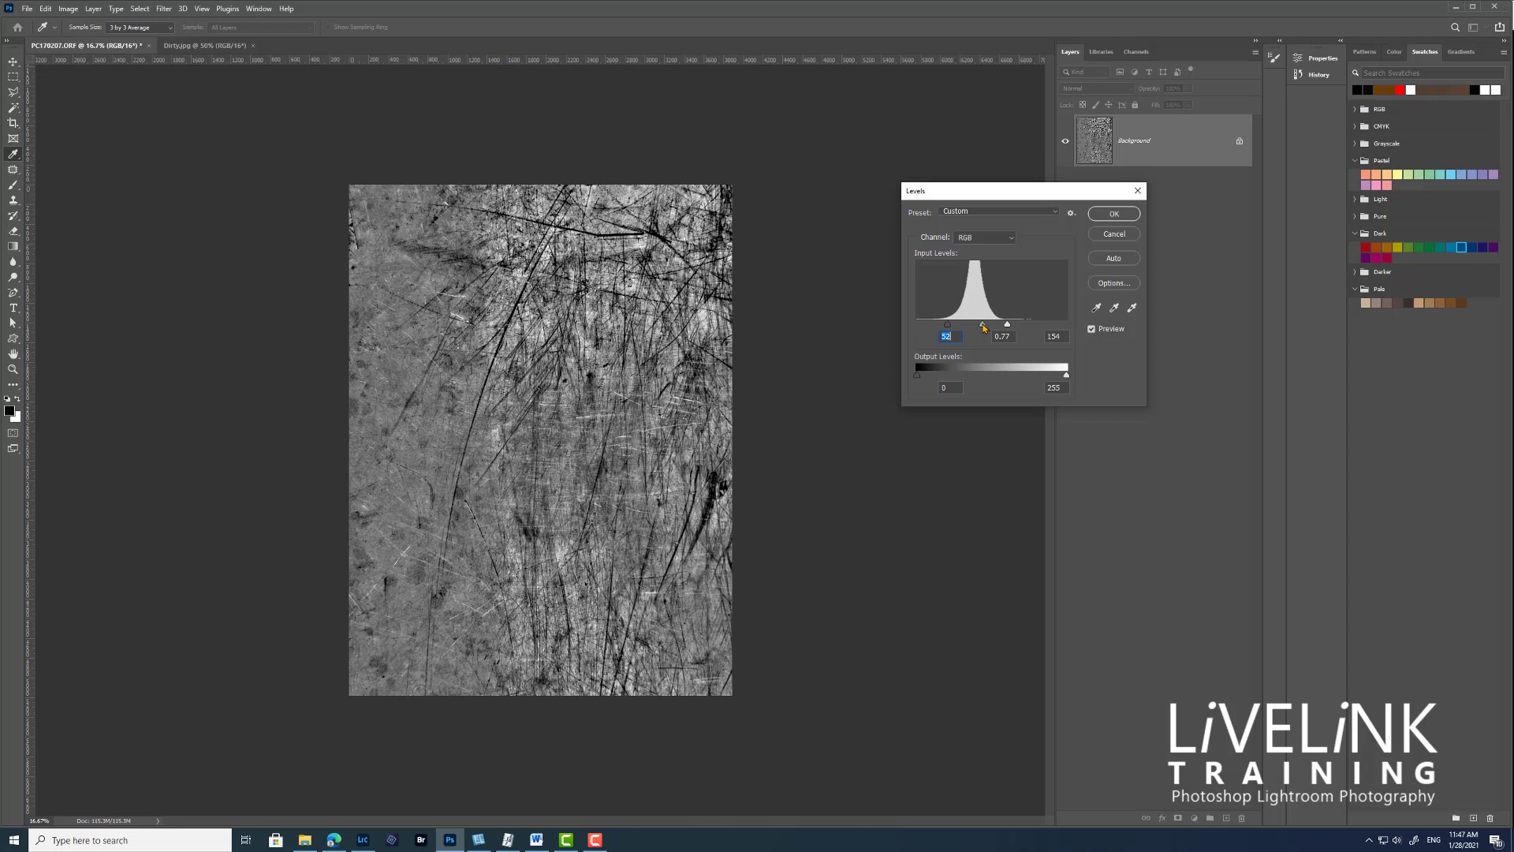
pyautogui.press('Tab')
pyautogui.click(1113, 214)
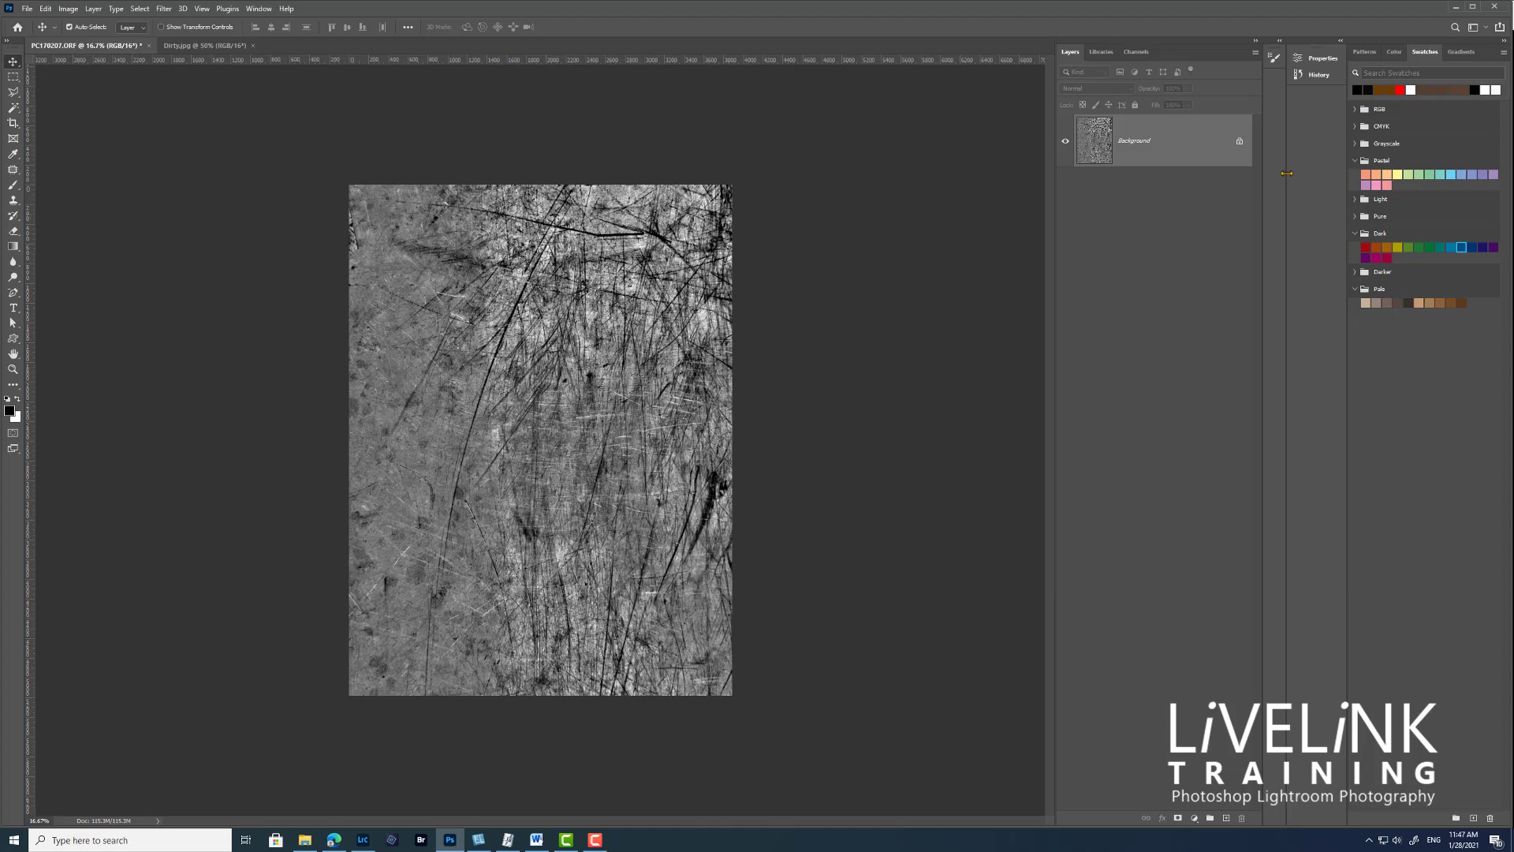
# - Compare the Red, Green and Blue channels of the texture, then return to the composite RGB channel
pyautogui.click(1138, 53)
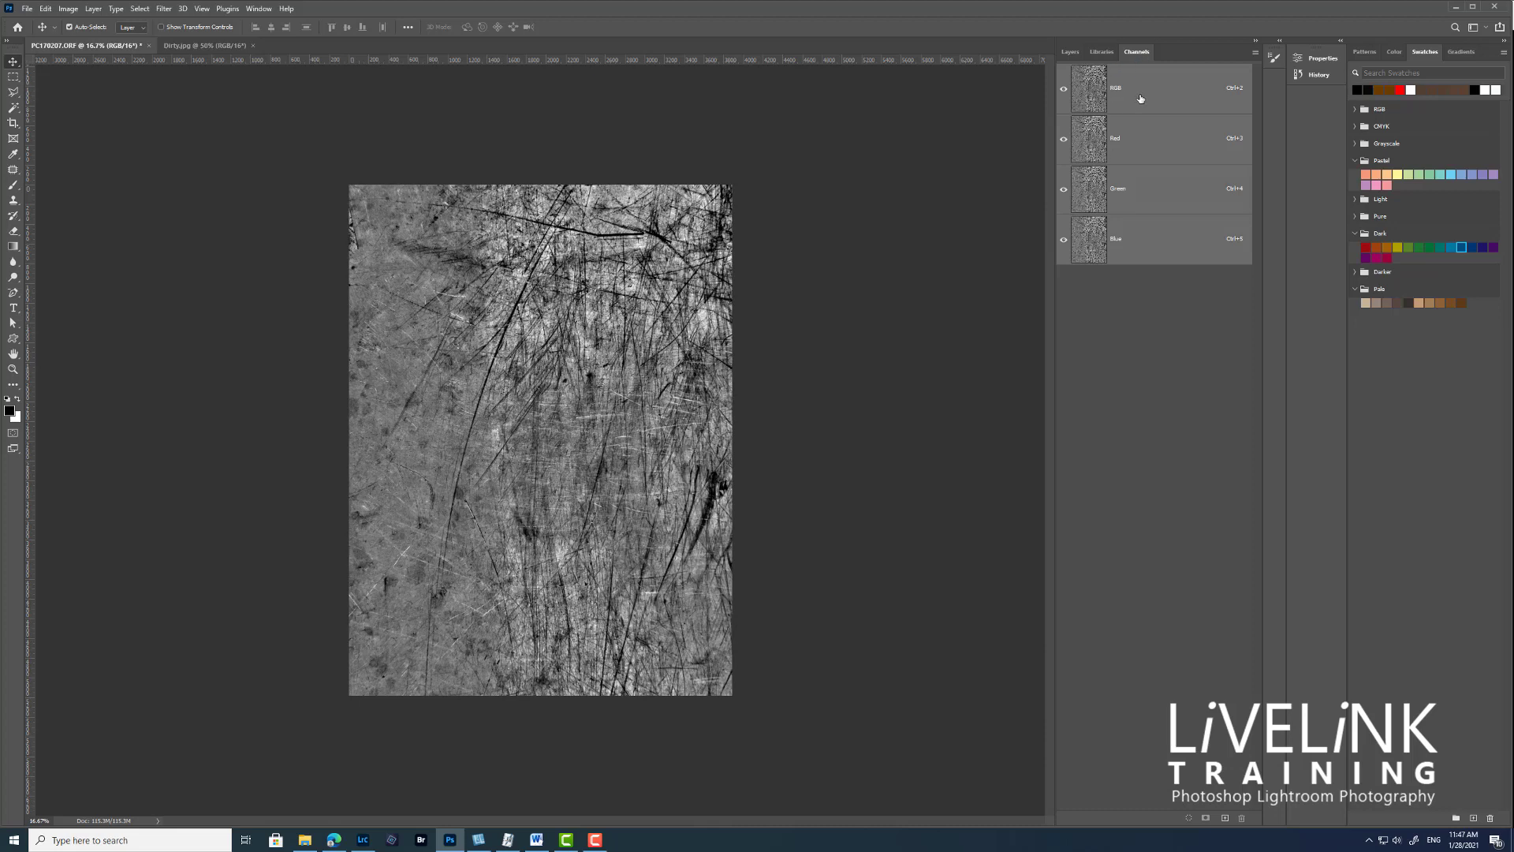
pyautogui.click(1141, 141)
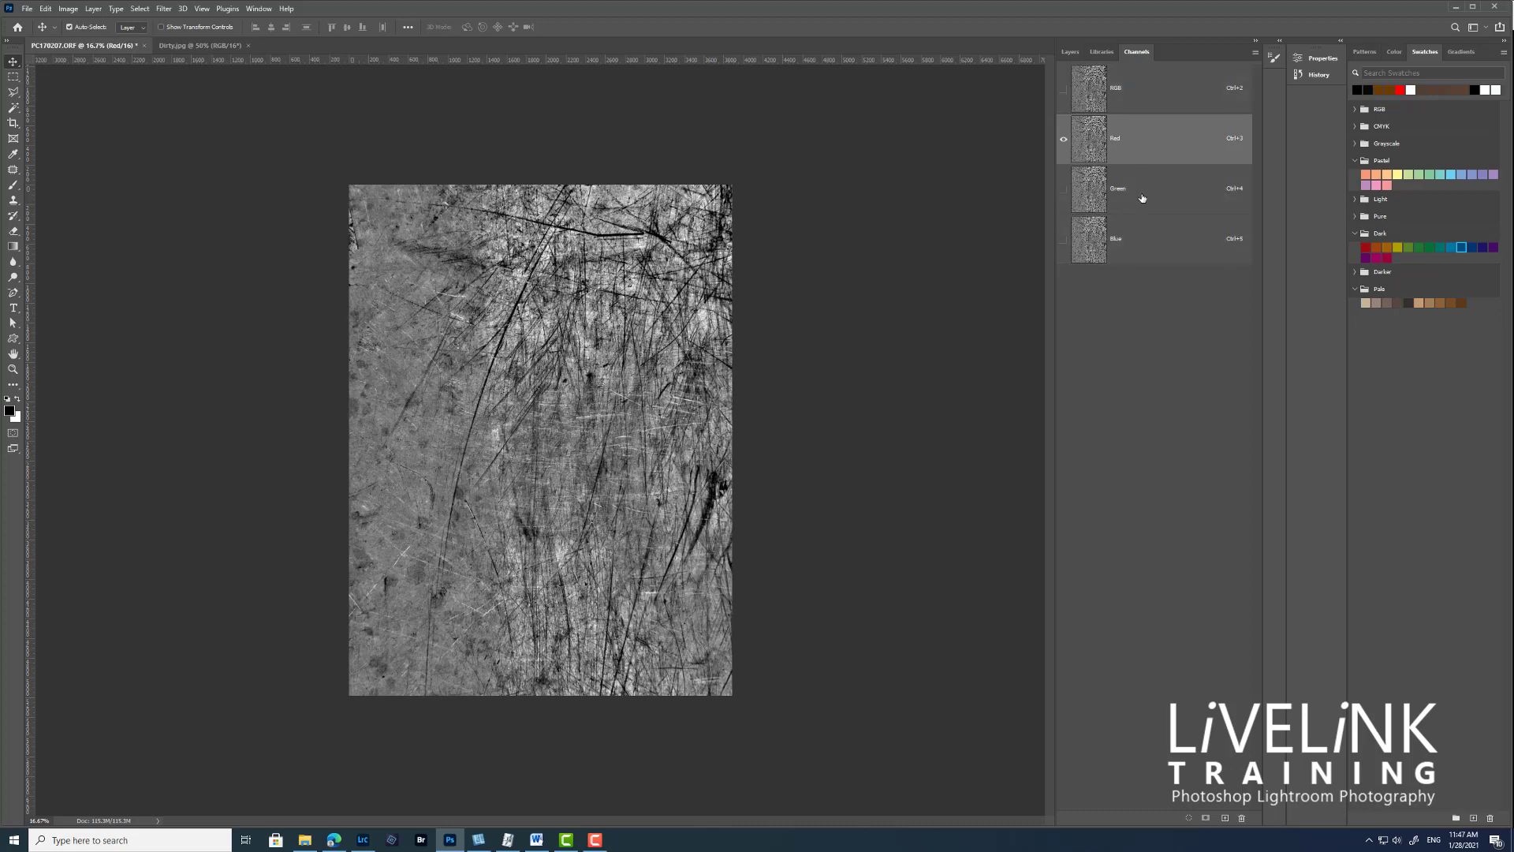
pyautogui.click(1143, 197)
pyautogui.click(1148, 247)
pyautogui.click(1162, 197)
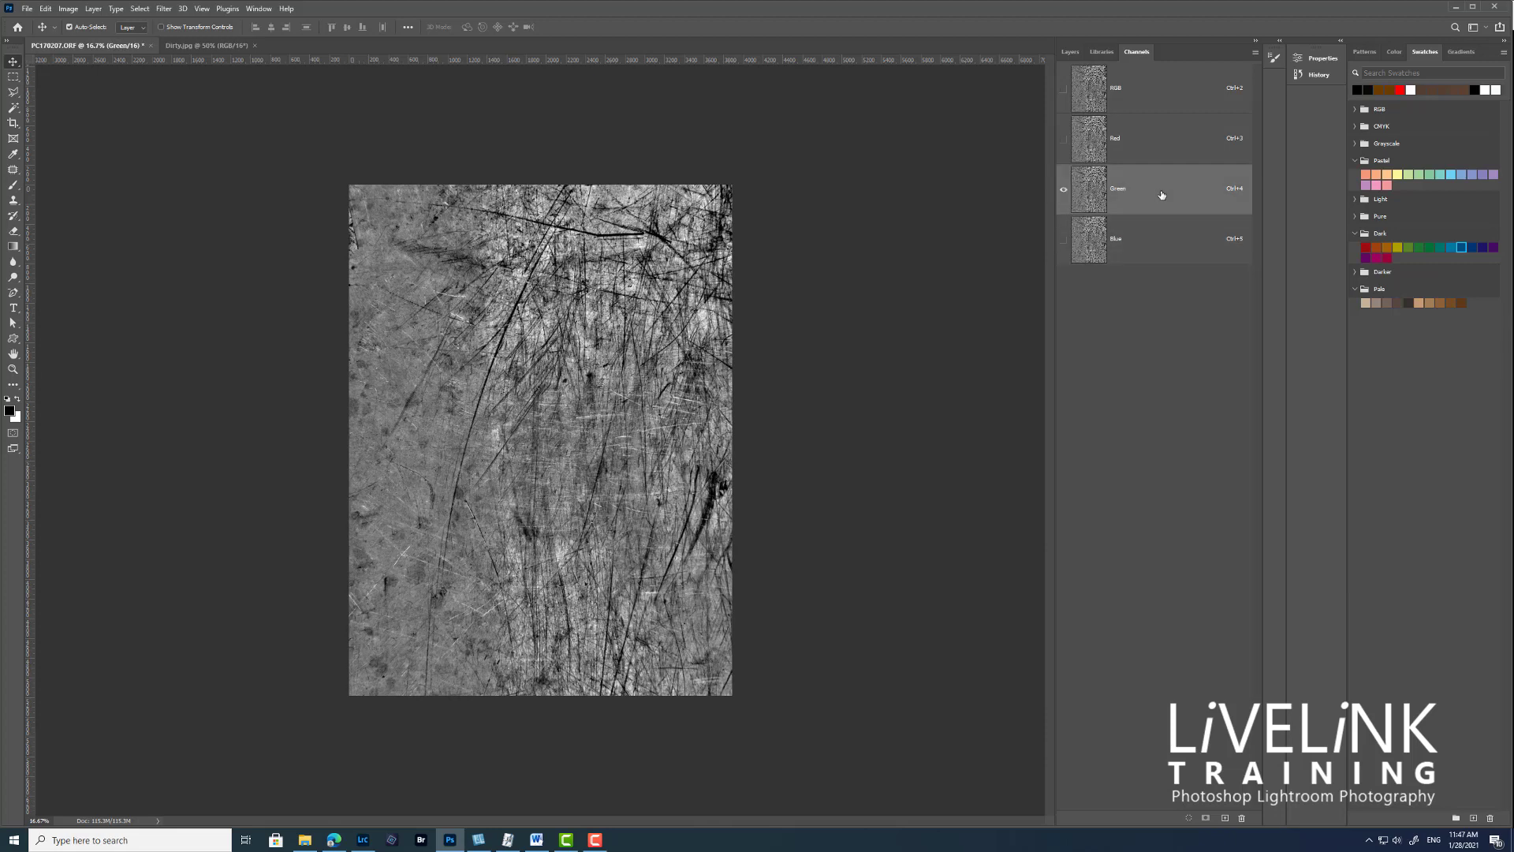
pyautogui.click(1164, 159)
pyautogui.click(1155, 99)
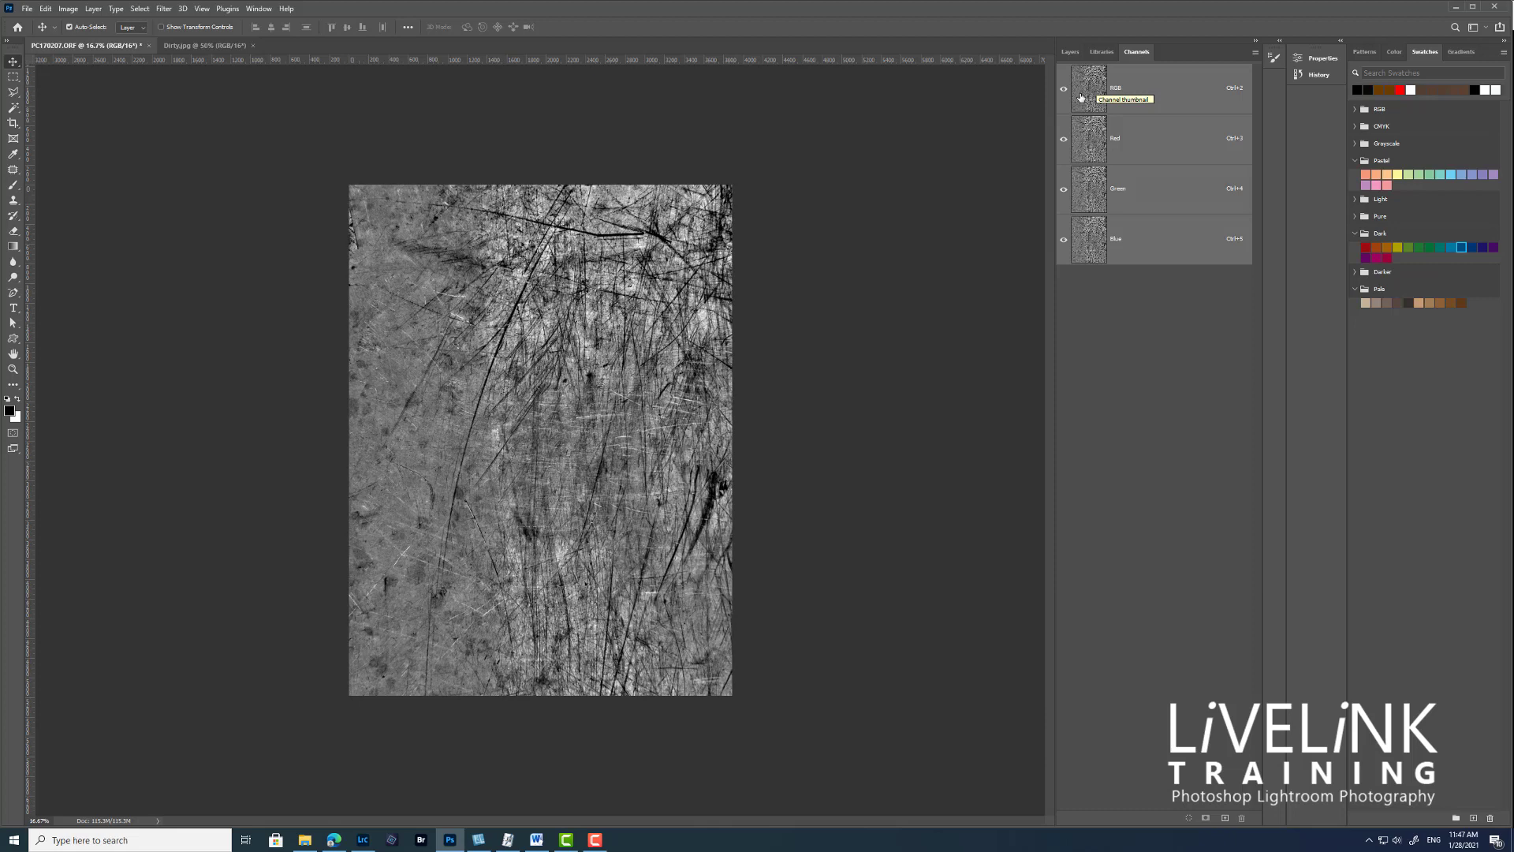
# - Load the composite RGB channel's bright areas as a selection and return to the layer stack
pyautogui.press('ctrl')
pyautogui.keyDown('ctrl'); pyautogui.click(1089, 91); pyautogui.keyUp('ctrl')
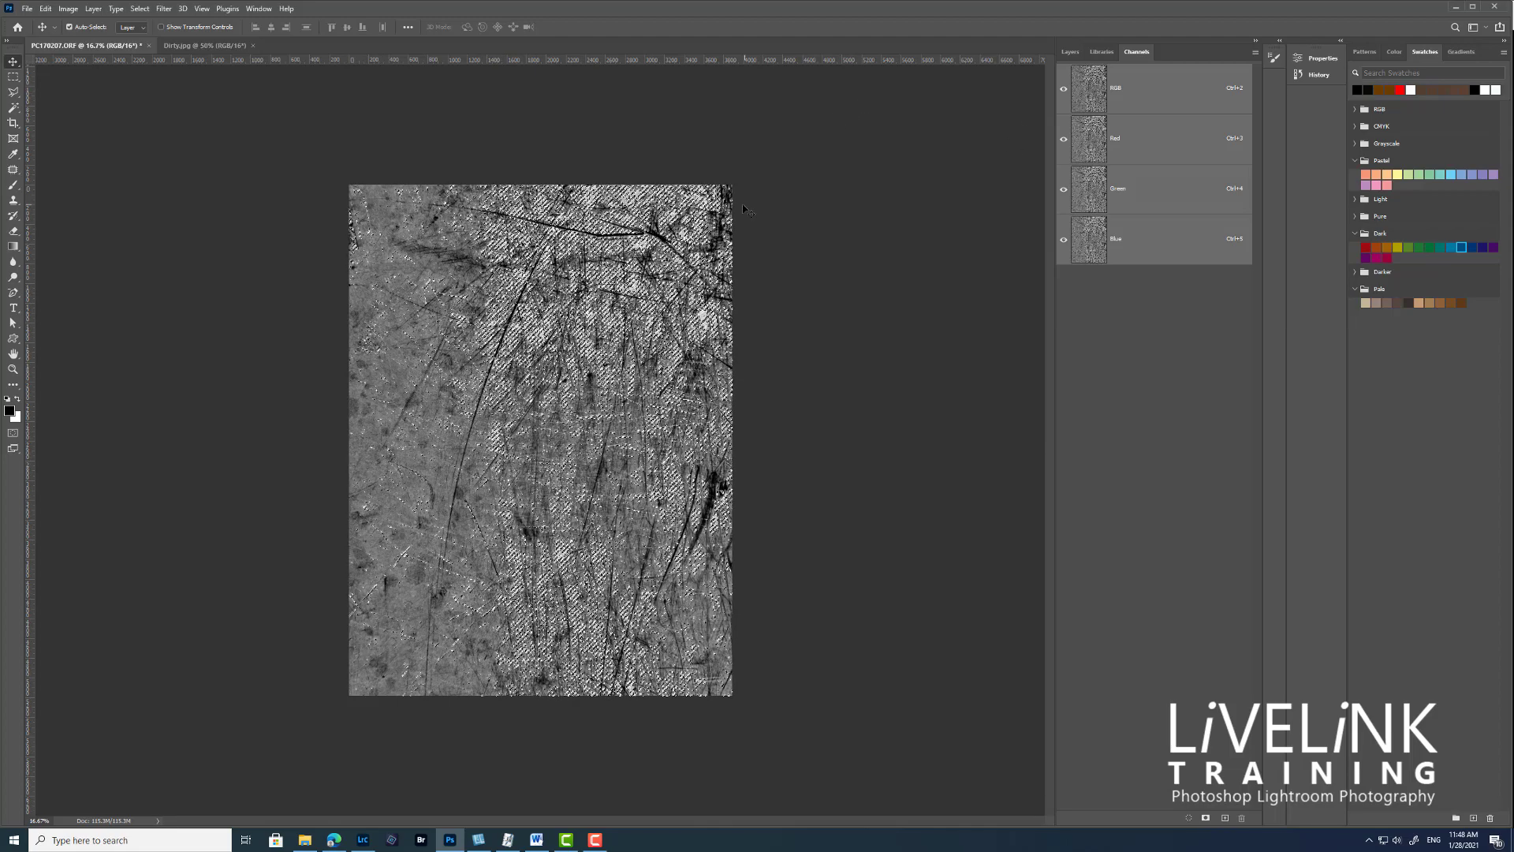
pyautogui.click(1070, 52)
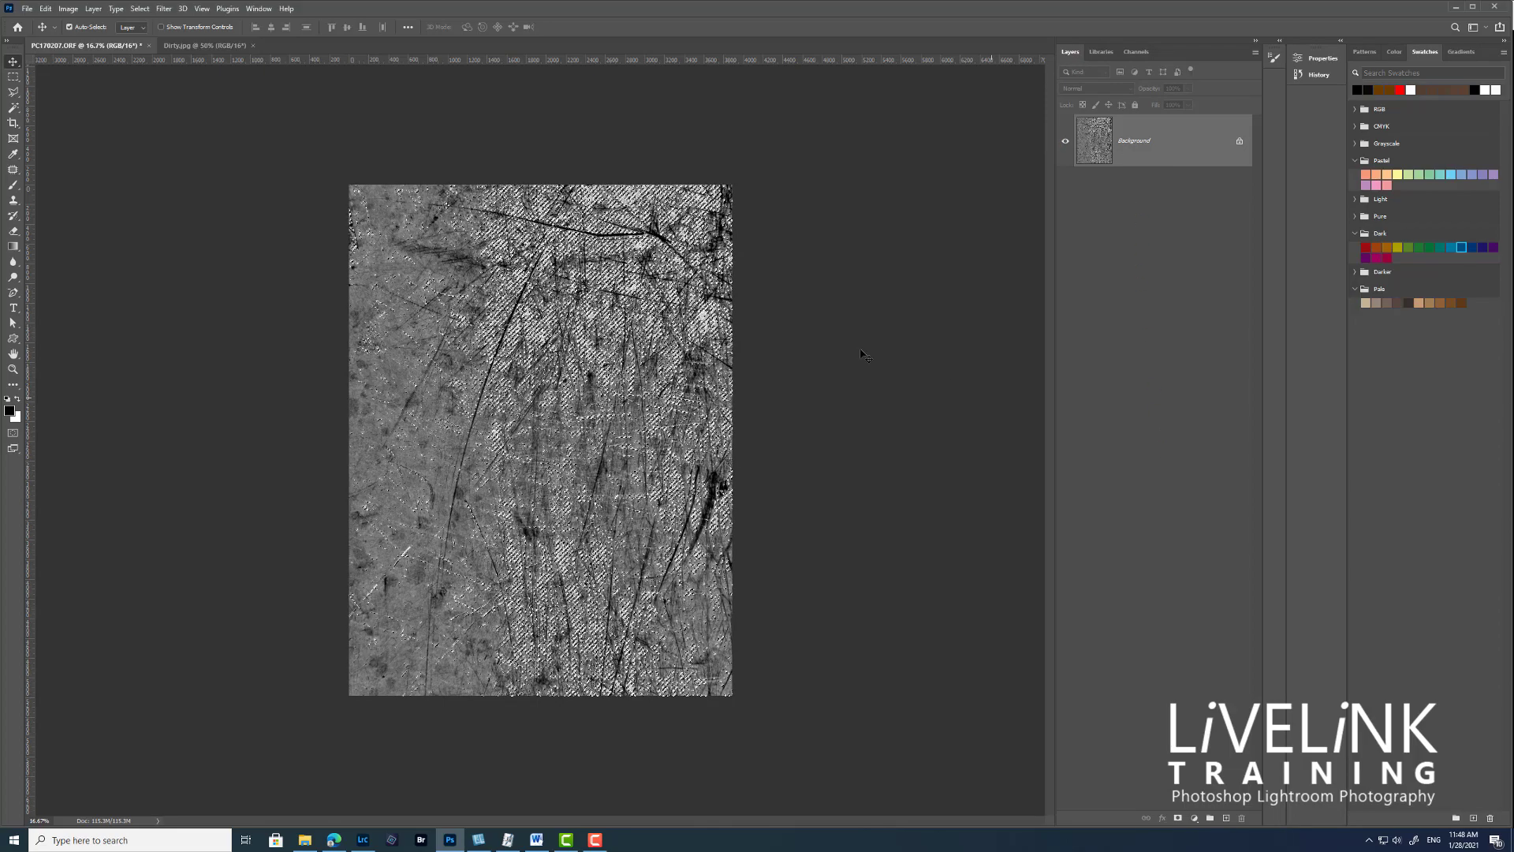
pyautogui.click(93, 10)
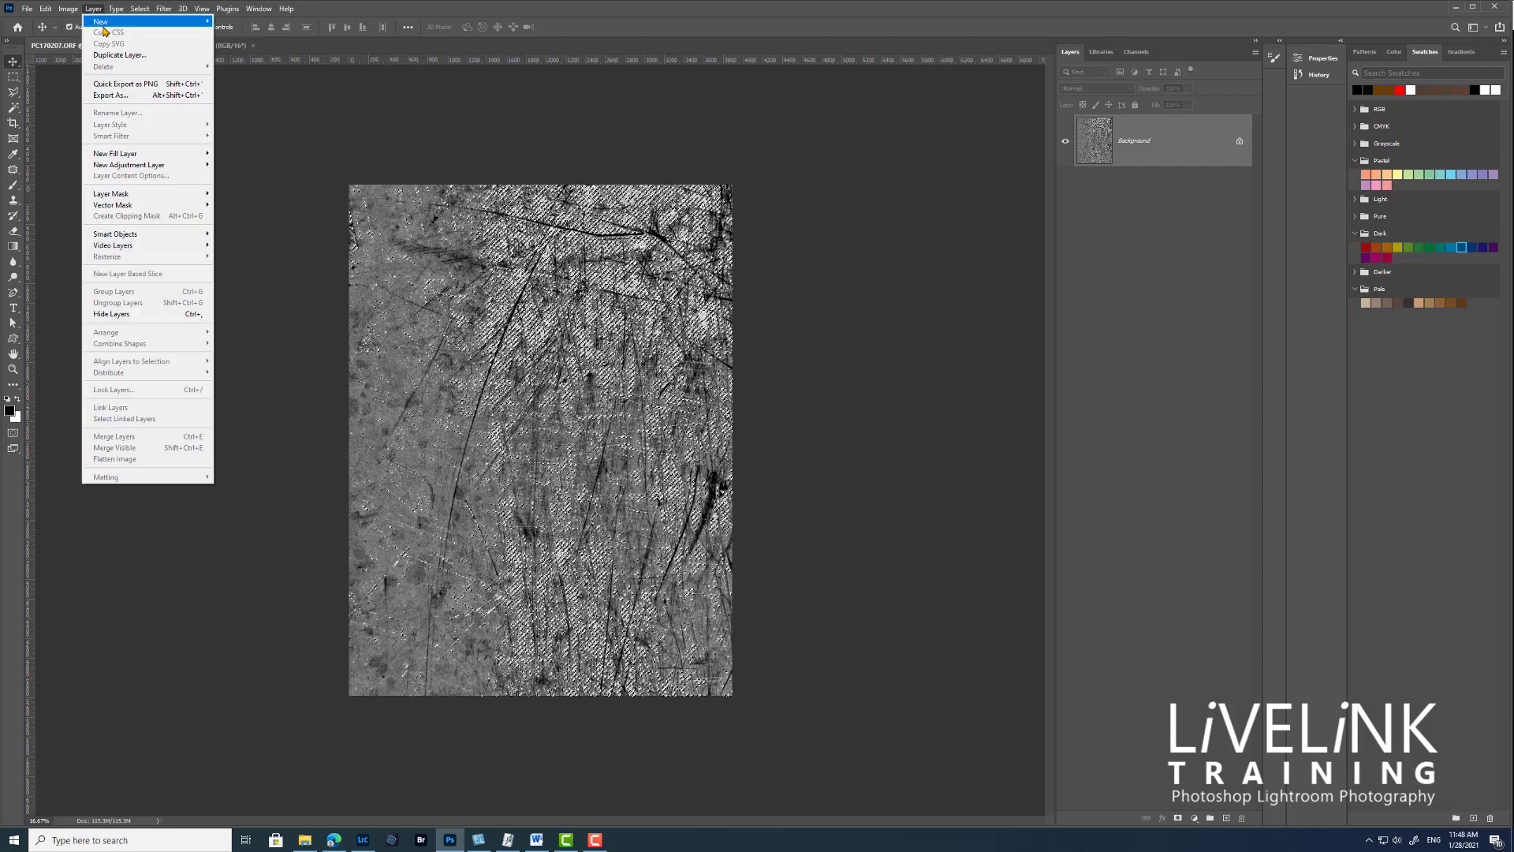
pyautogui.moveTo(106, 29)
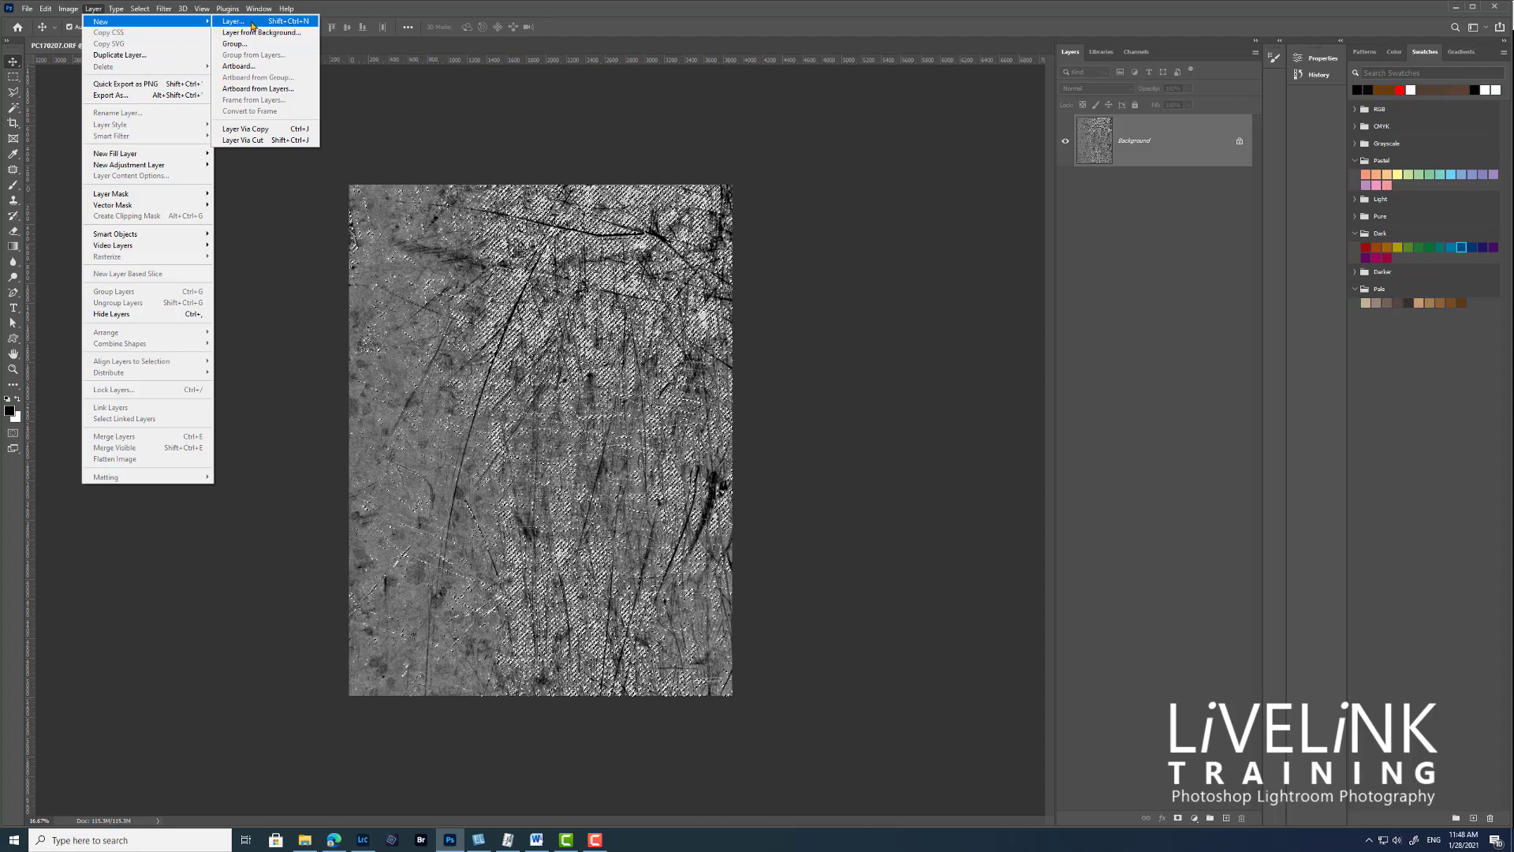
pyautogui.click(893, 140)
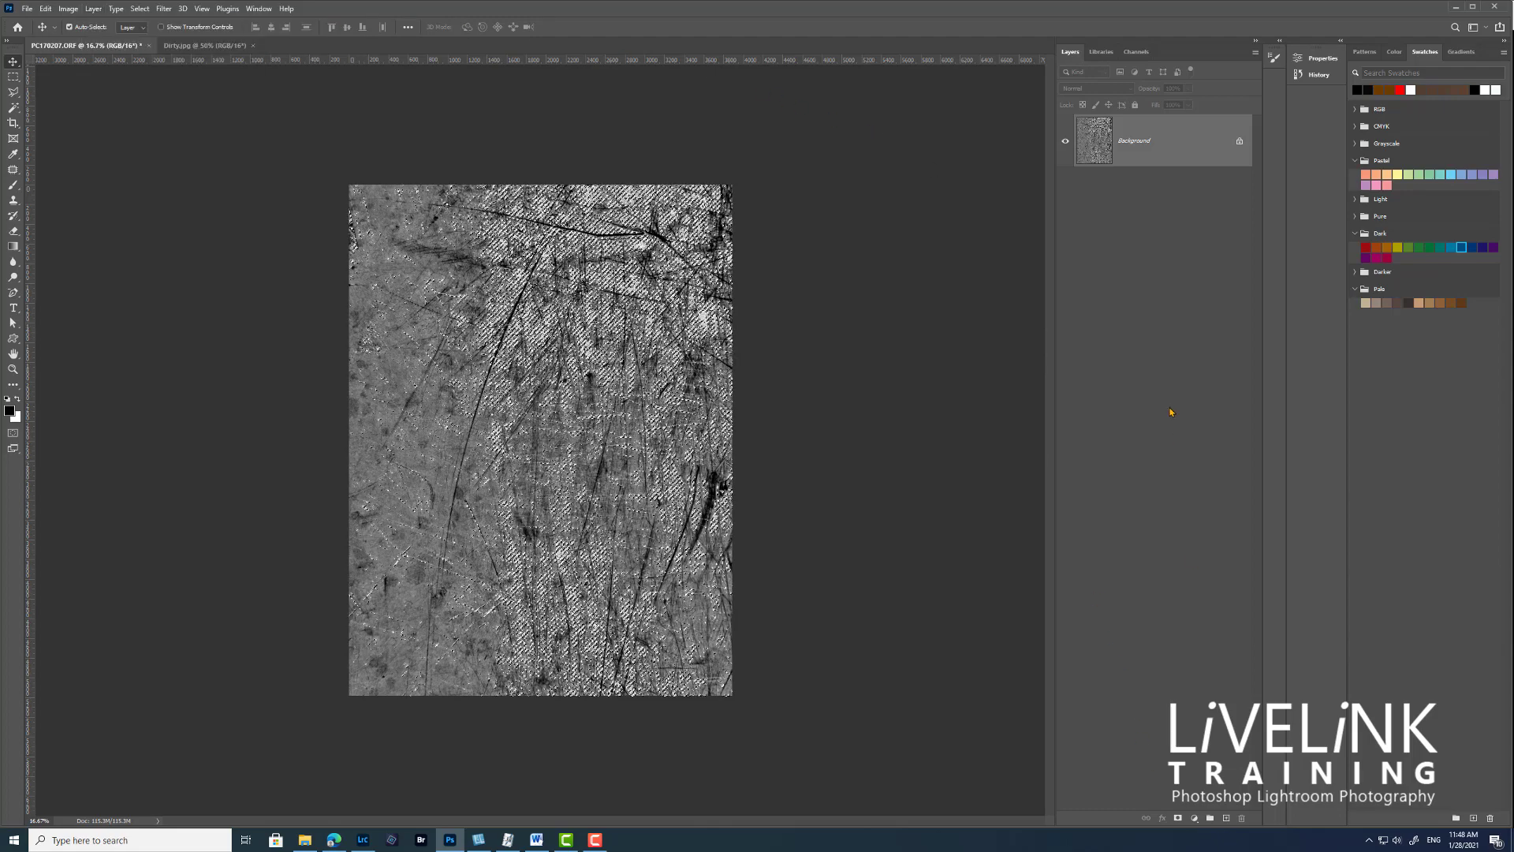
# - Add a blank layer above the Background and invert the selection
pyautogui.click(1226, 819)
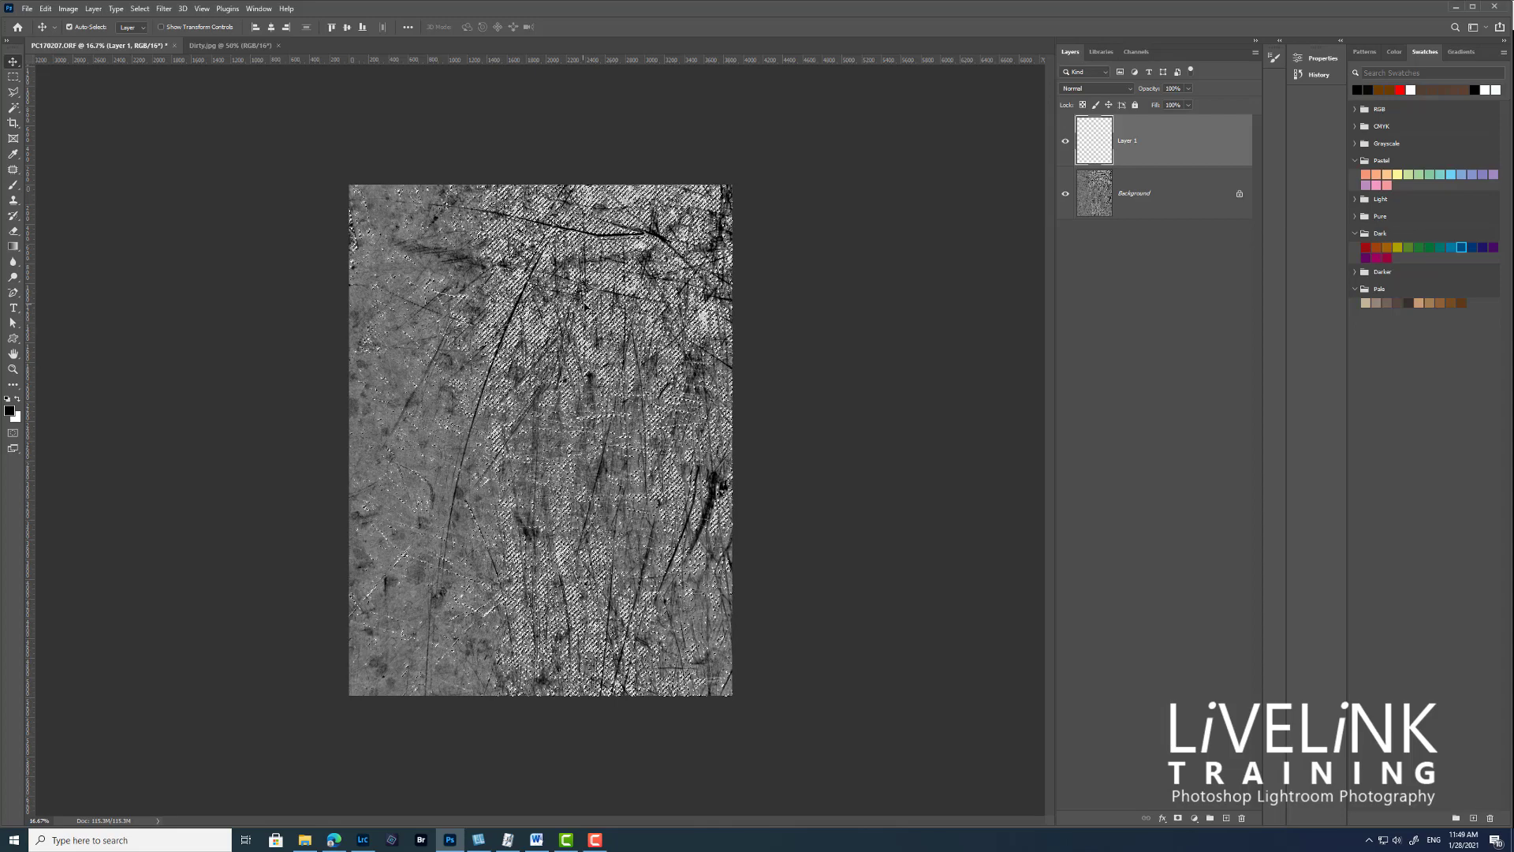
pyautogui.click(139, 10)
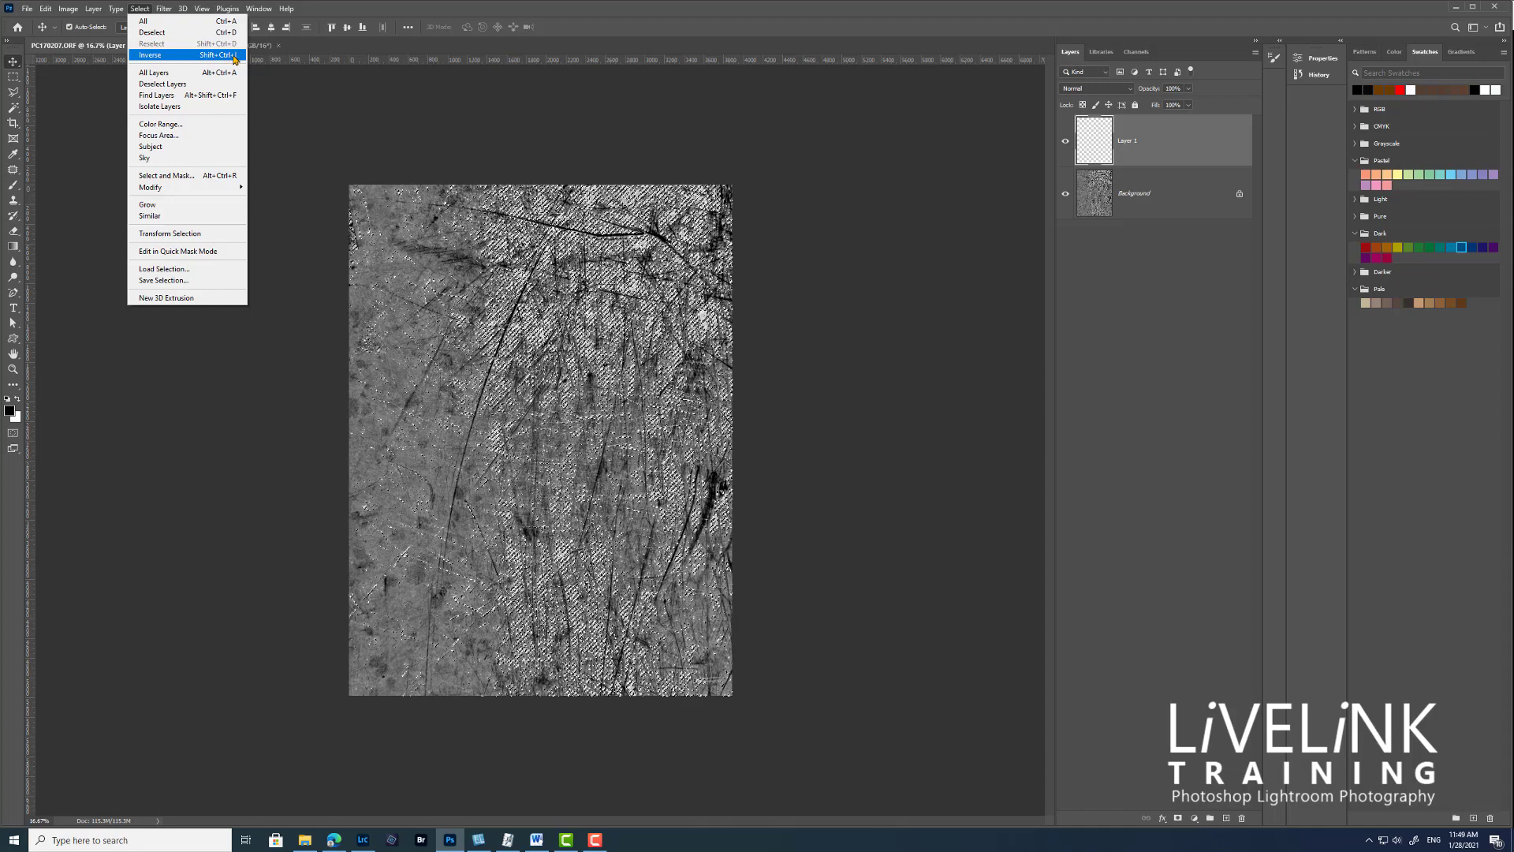
pyautogui.click(170, 56)
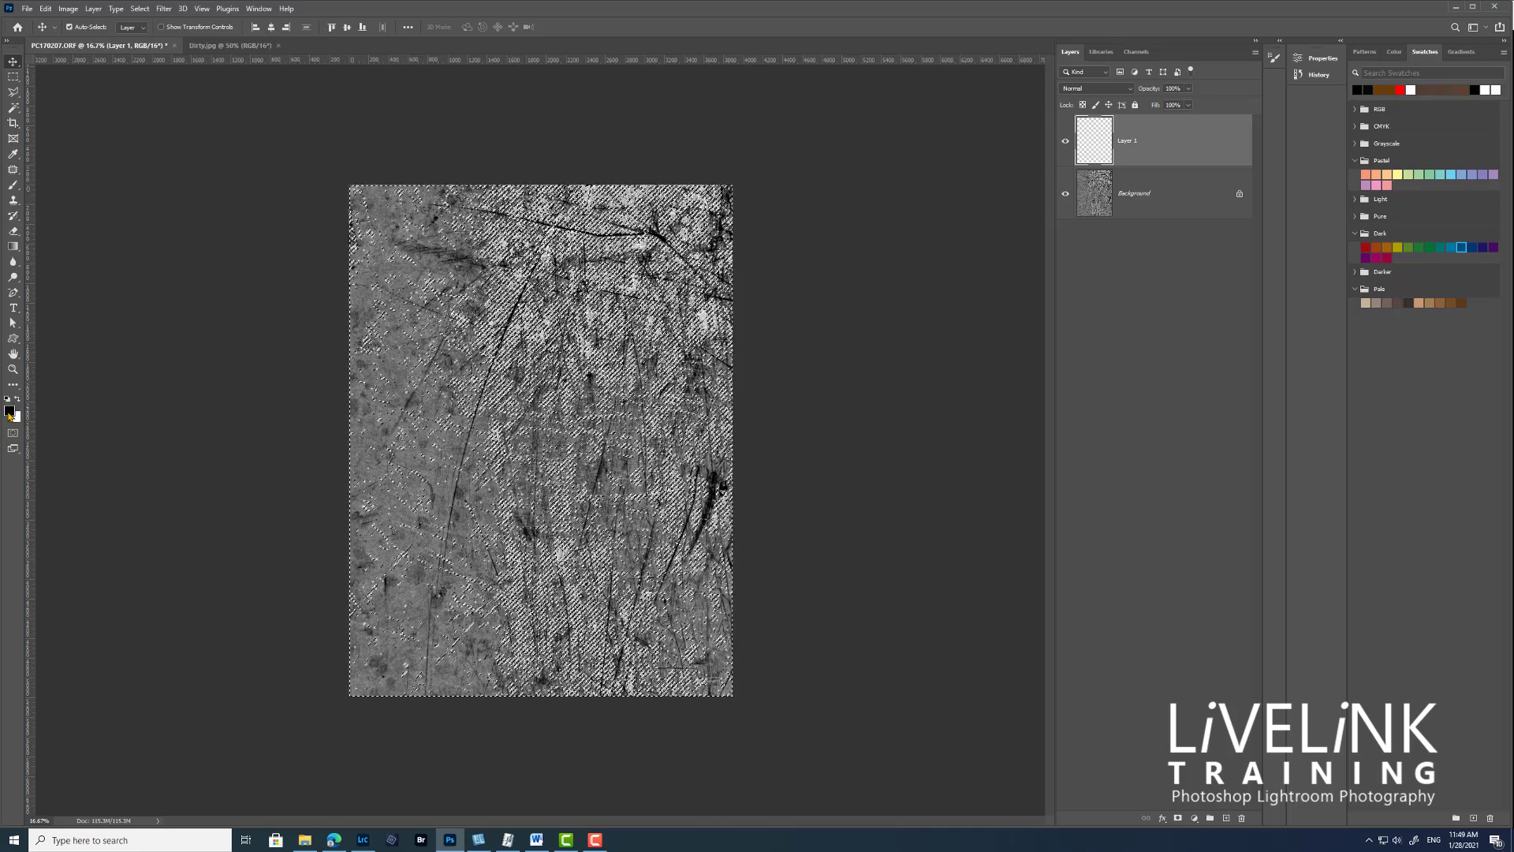
# - Fill the inverted selection on Layer 1 with the black foreground color
pyautogui.press('x')
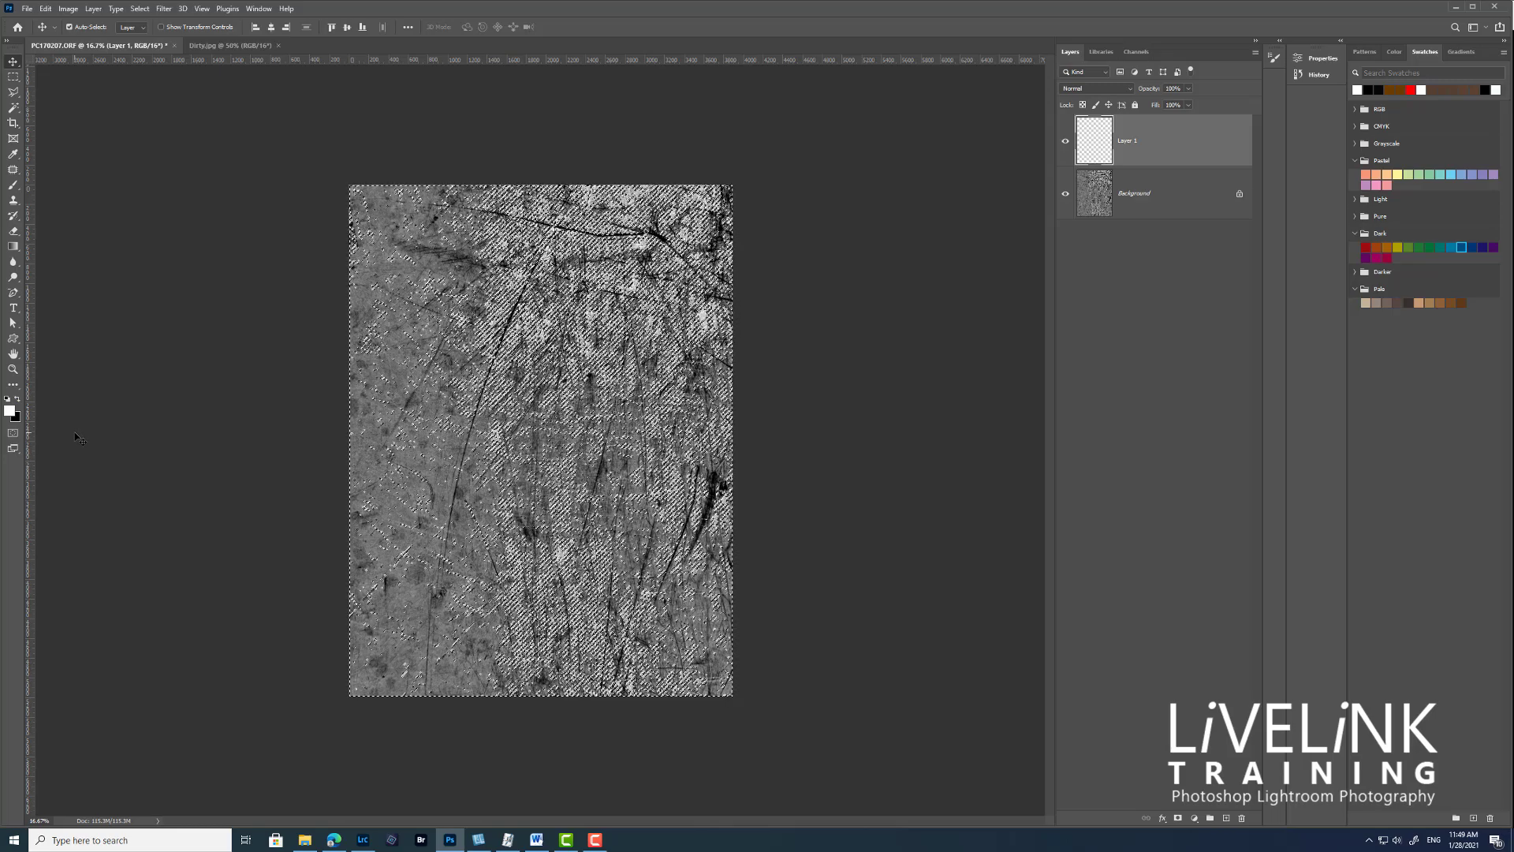
pyautogui.press('x')
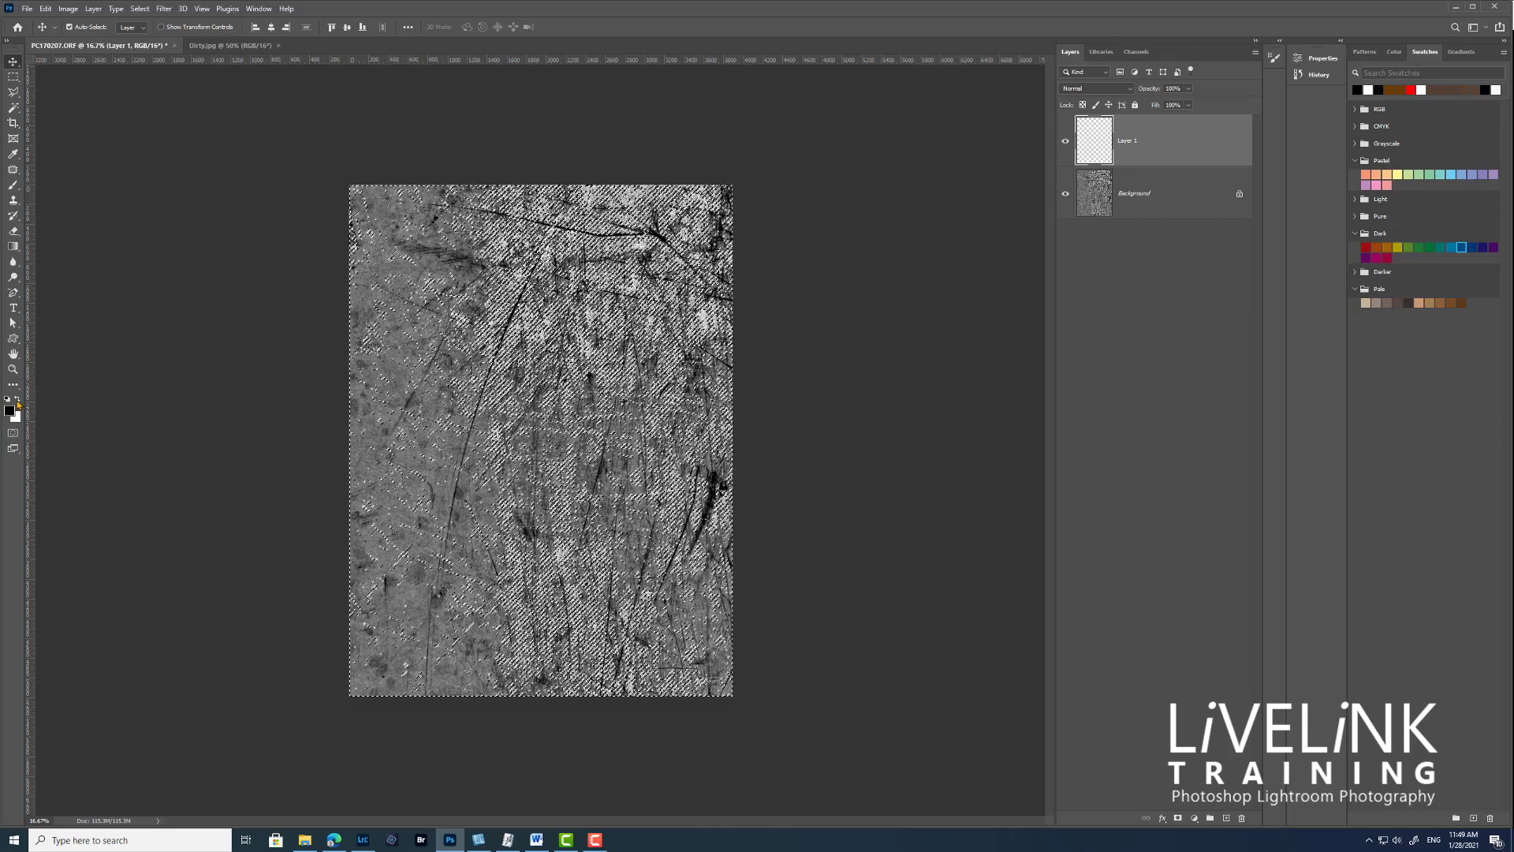
pyautogui.click(45, 10)
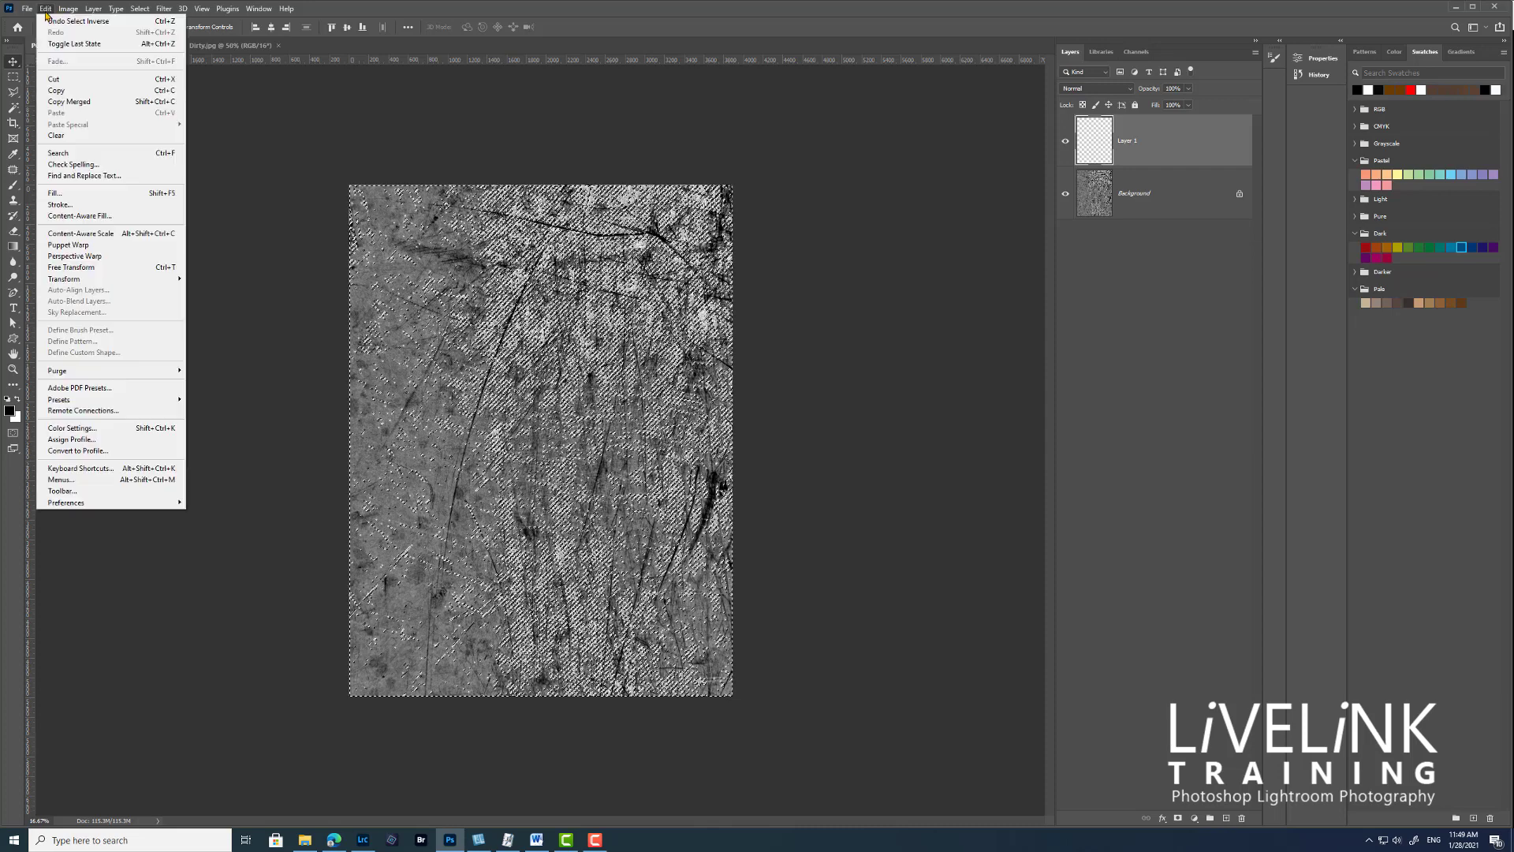
pyautogui.click(122, 198)
pyautogui.click(799, 237)
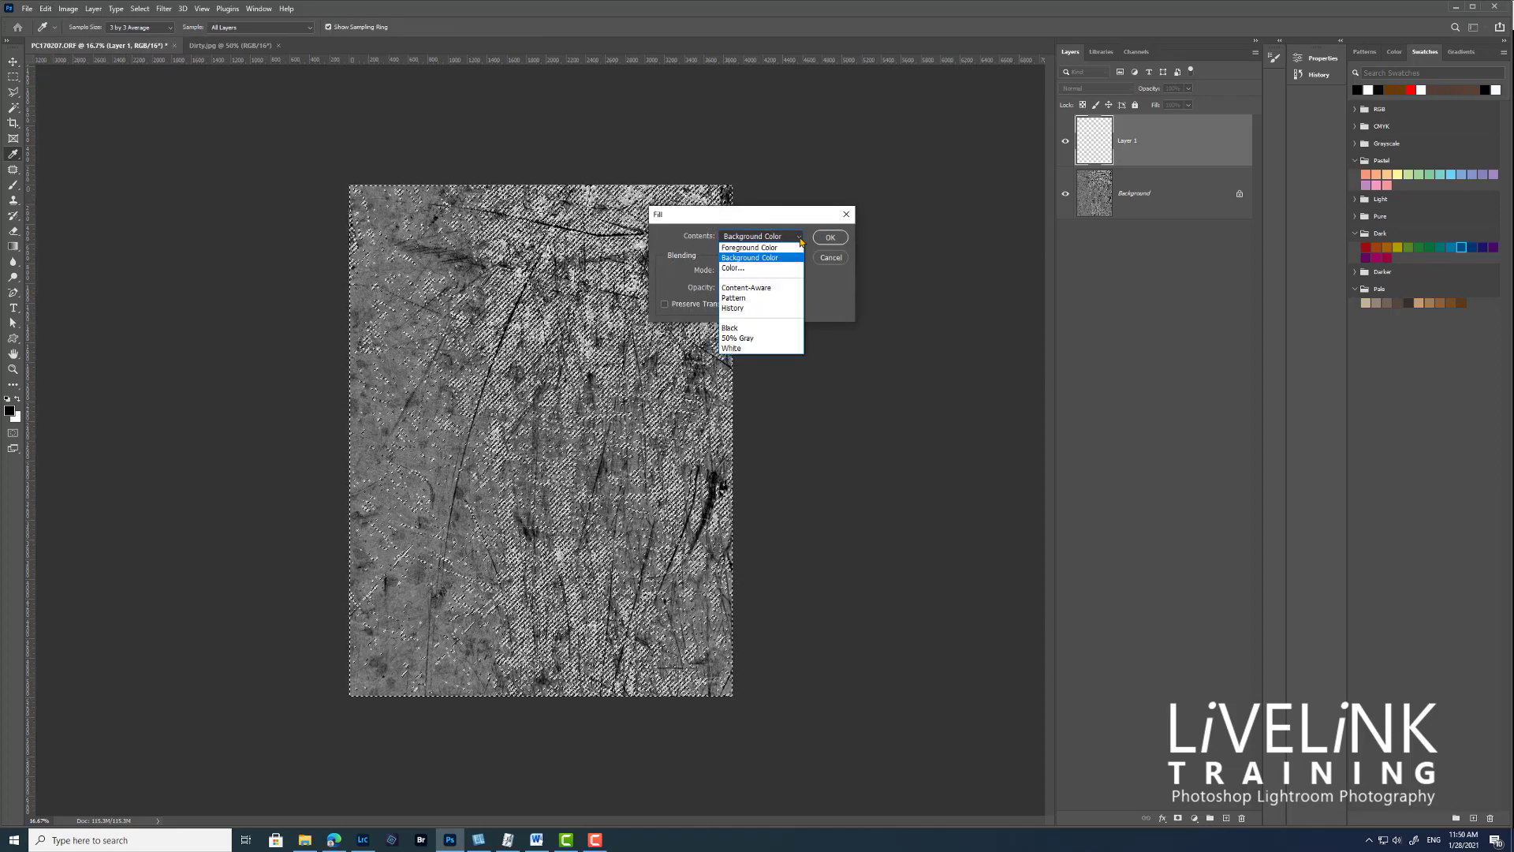
pyautogui.click(799, 244)
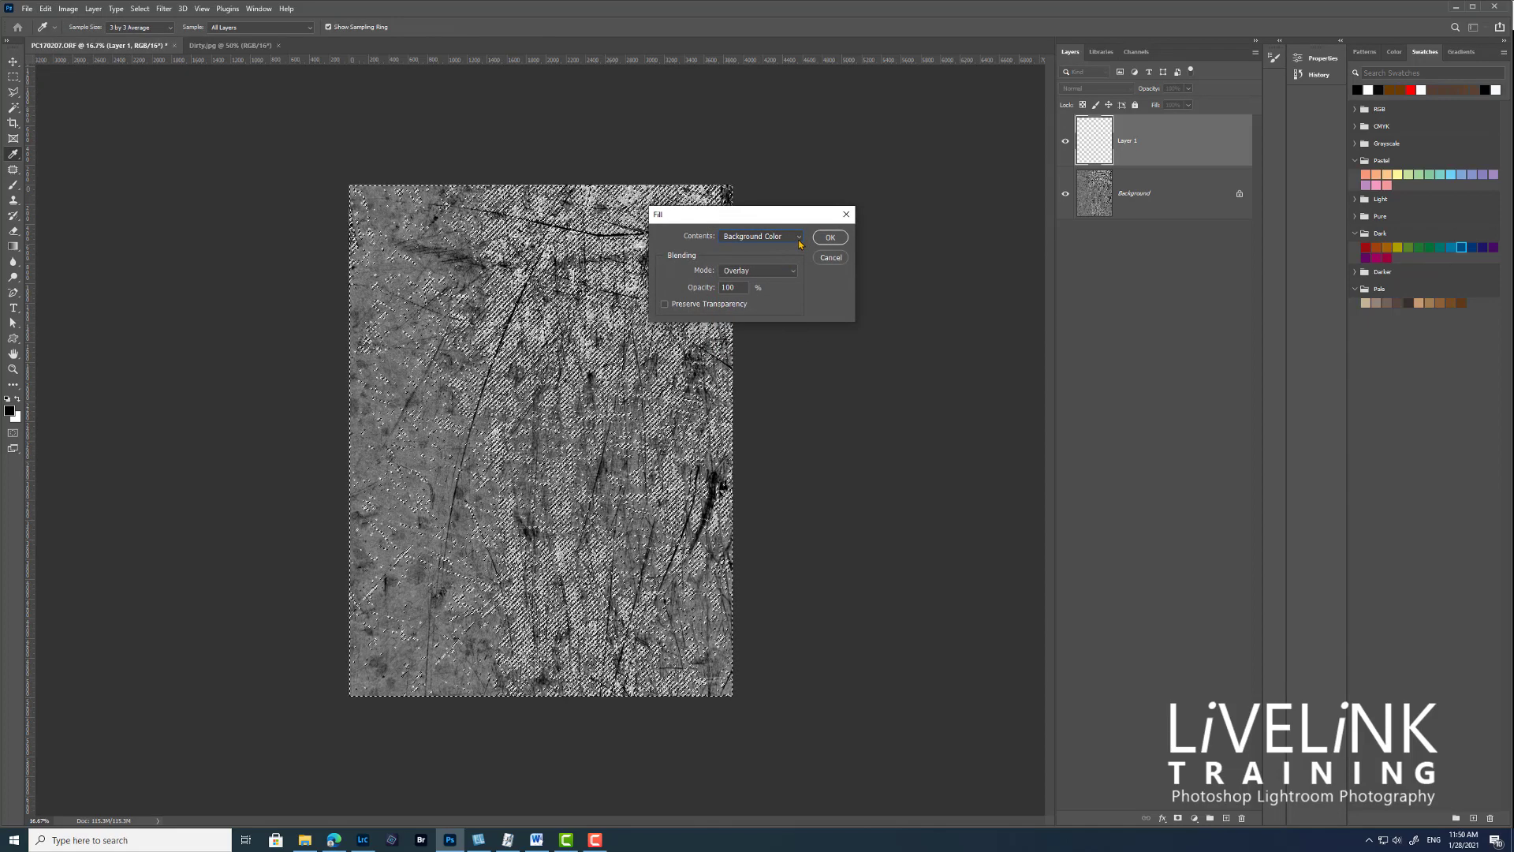
pyautogui.click(799, 240)
pyautogui.click(761, 248)
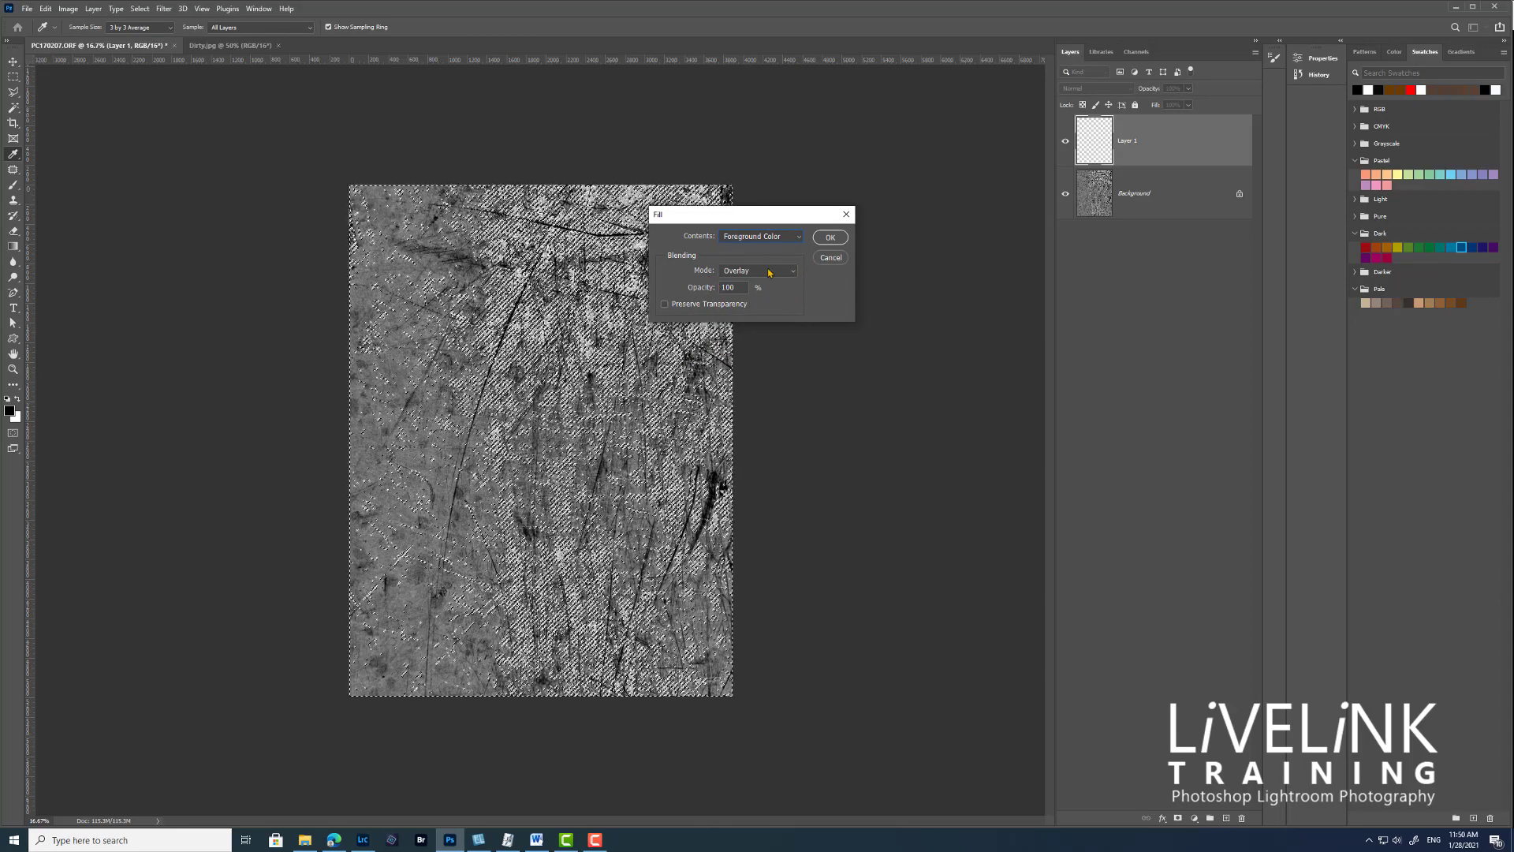
pyautogui.click(830, 238)
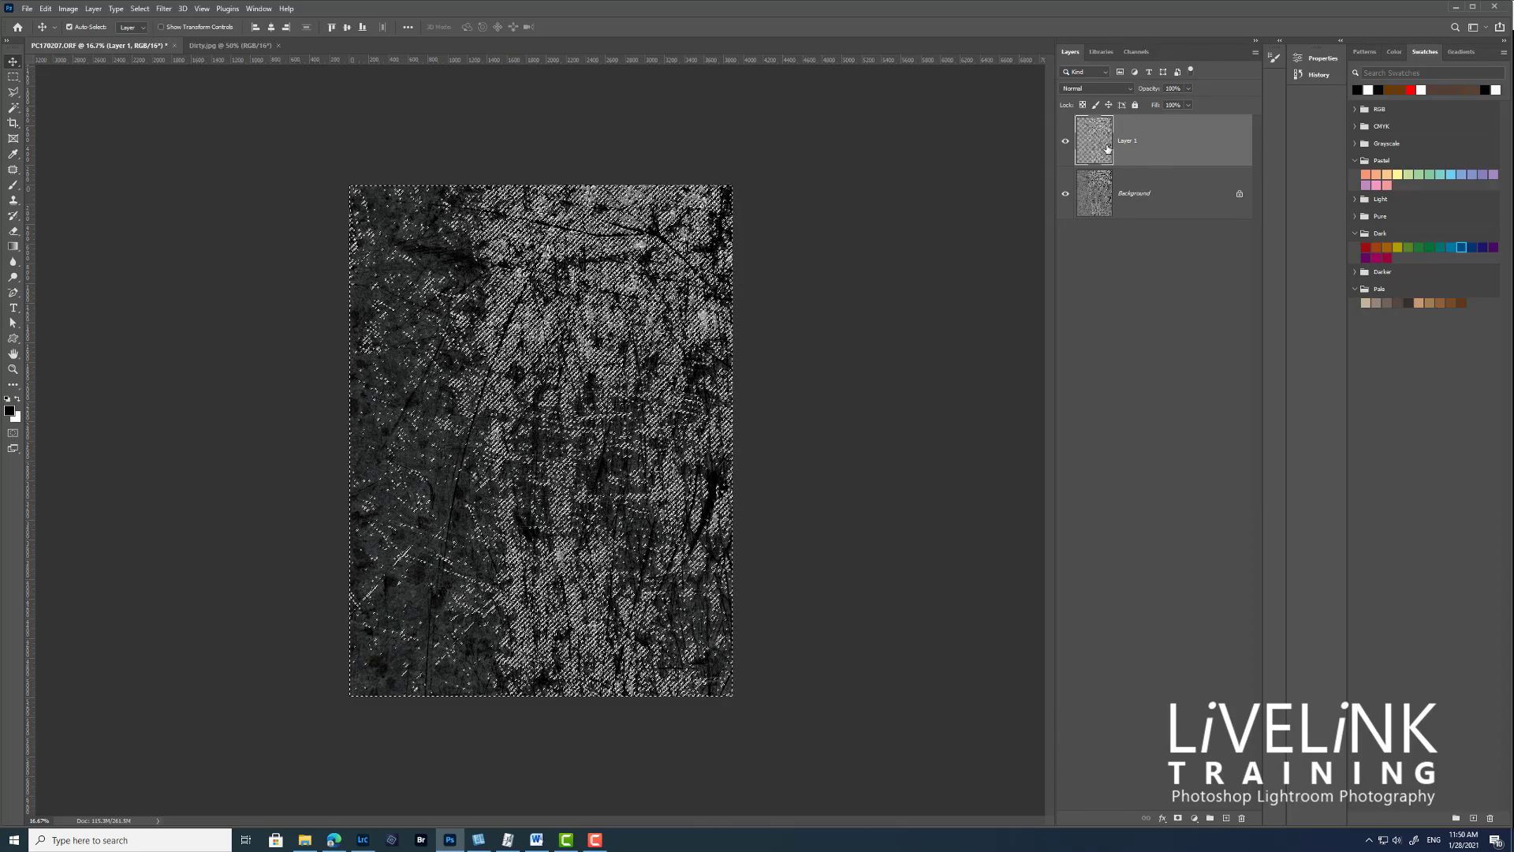
# - Clear the selection, hide the Background layer to check the extracted scratches, and delete that layer
pyautogui.click(1065, 194)
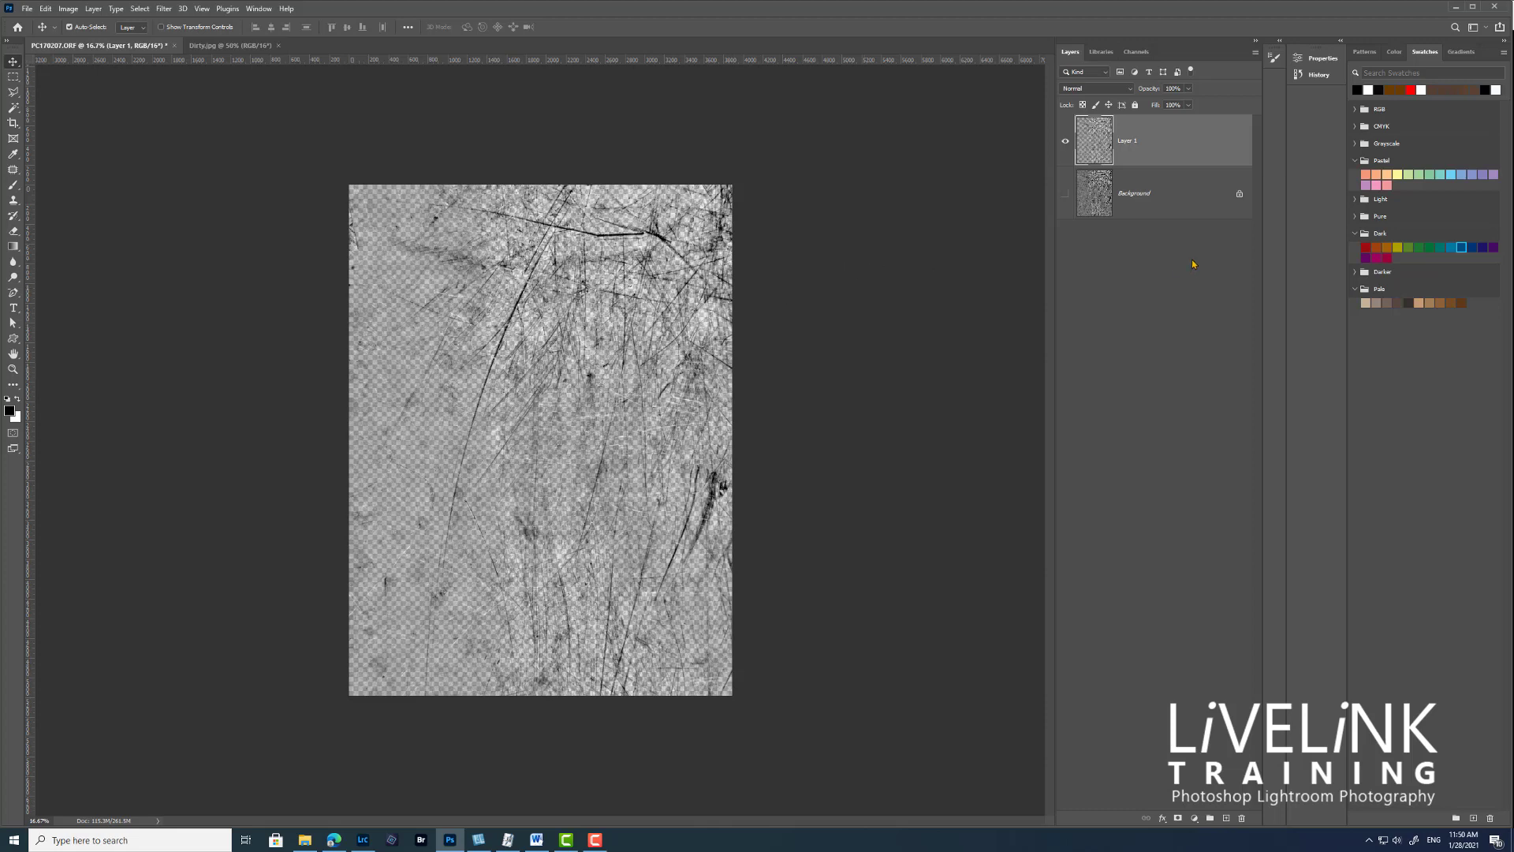
pyautogui.moveTo(1175, 206); pyautogui.dragTo(1241, 818)
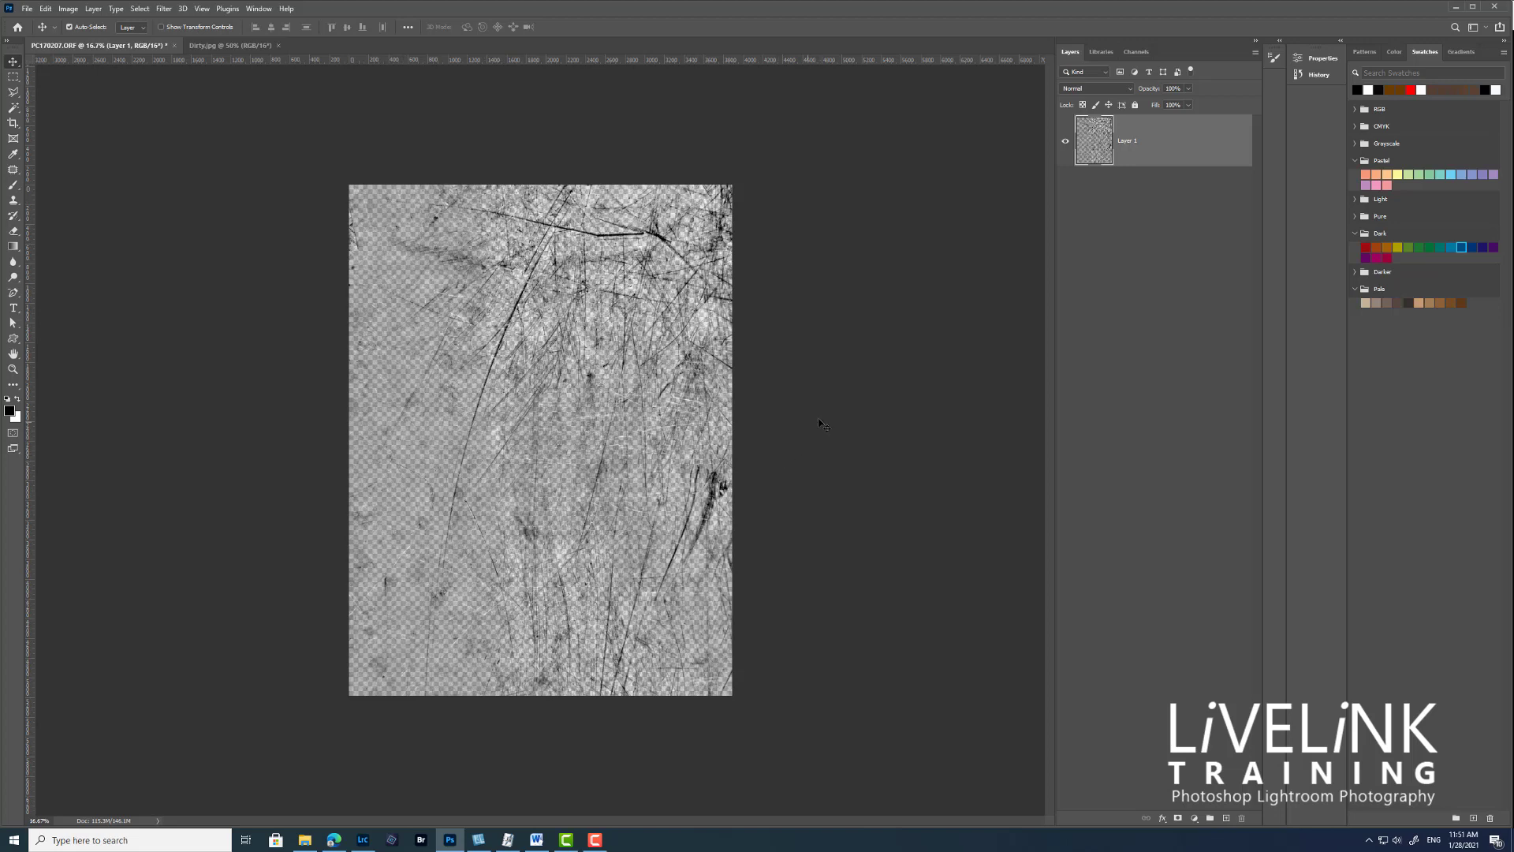
# - Save a copy of the transparent texture on the computer as a PNG named Scratches Texture, with medium file size
pyautogui.click(27, 9)
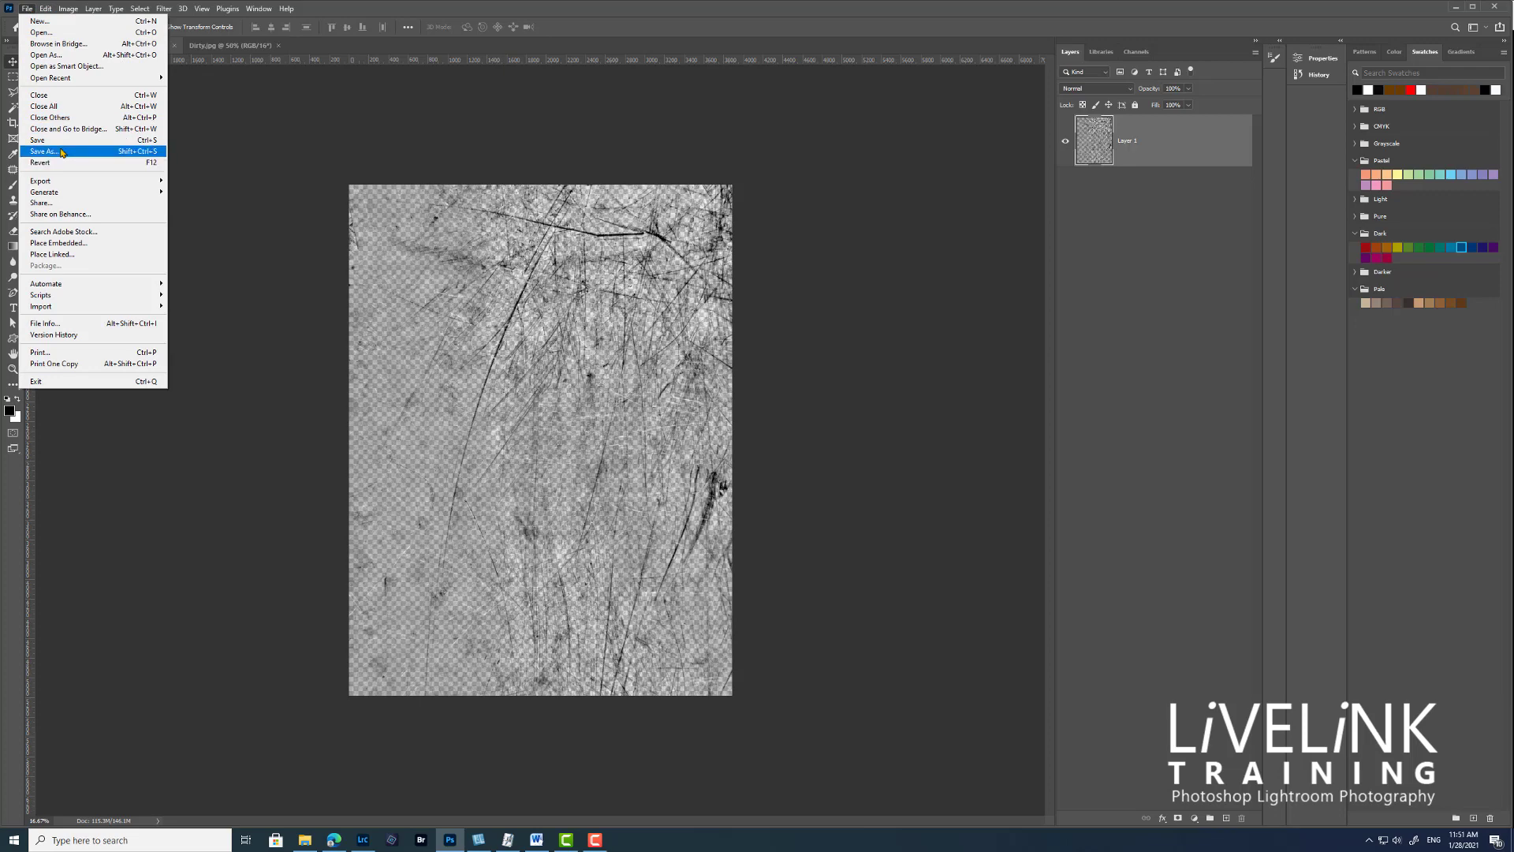
pyautogui.click(61, 151)
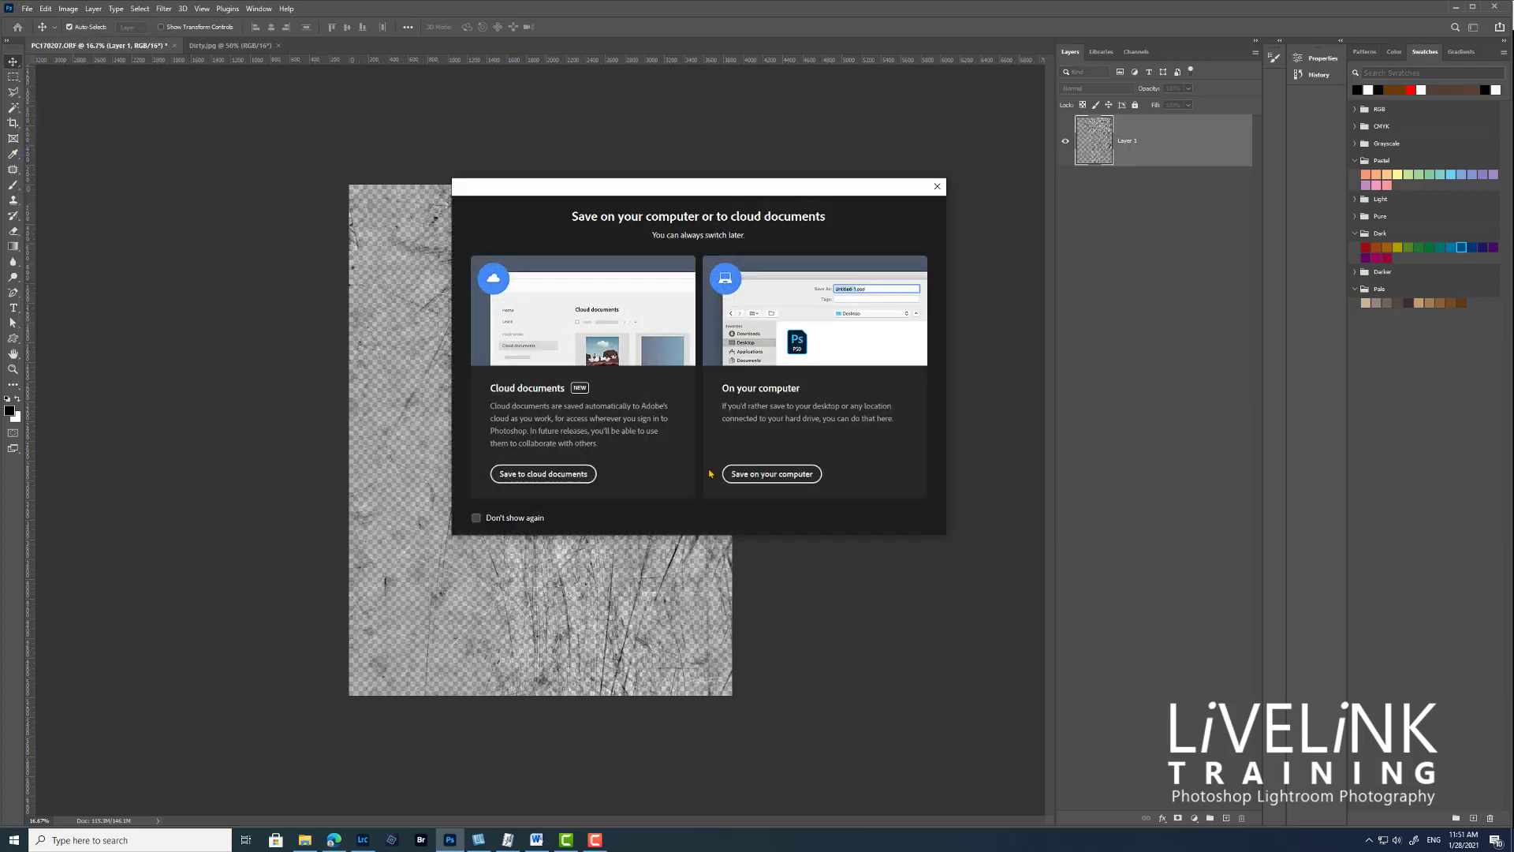
pyautogui.click(761, 474)
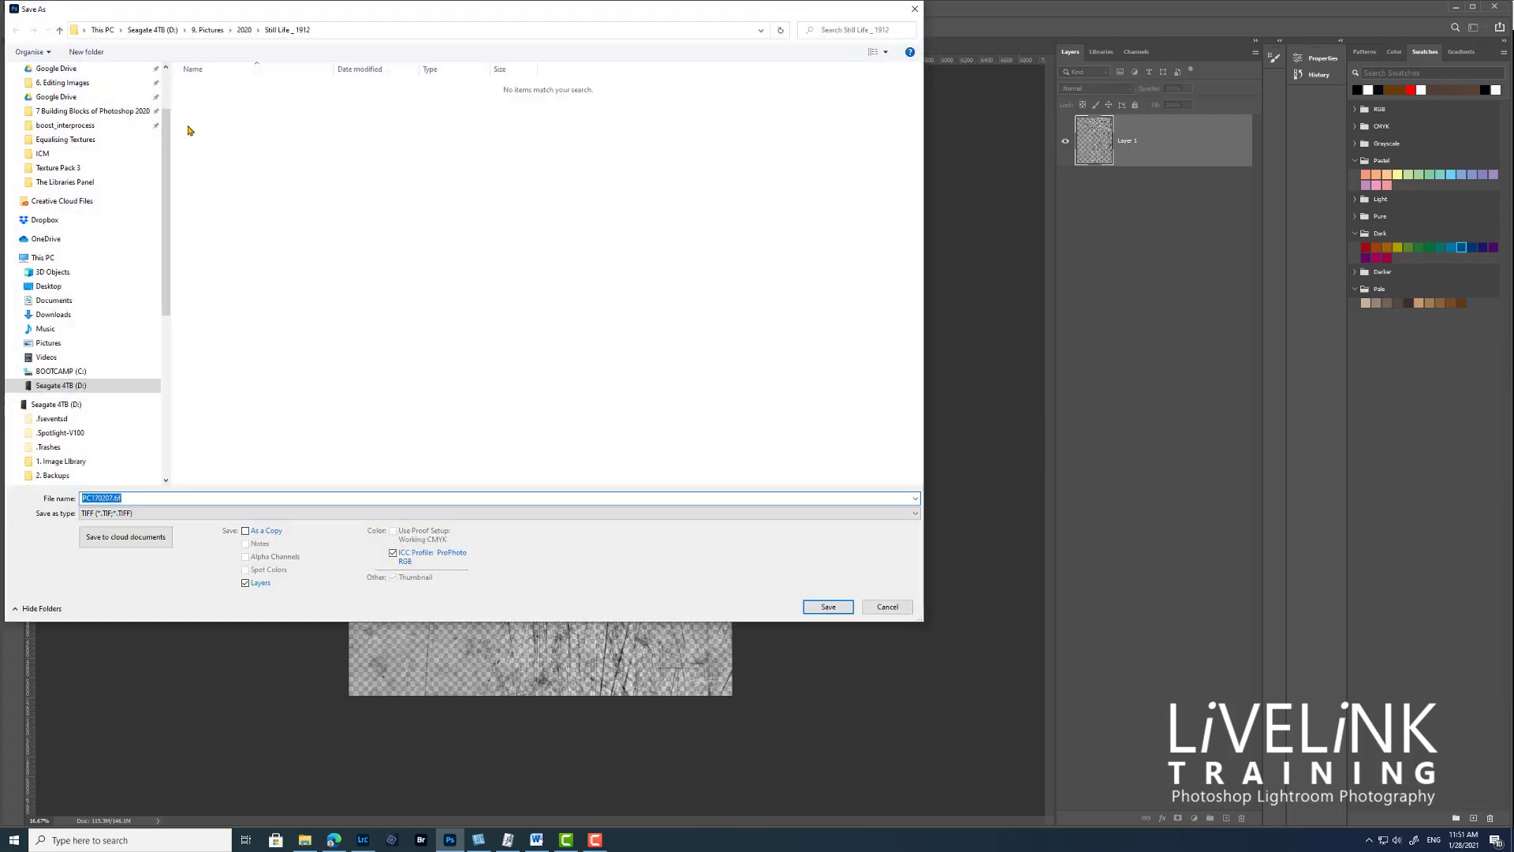
pyautogui.click(311, 515)
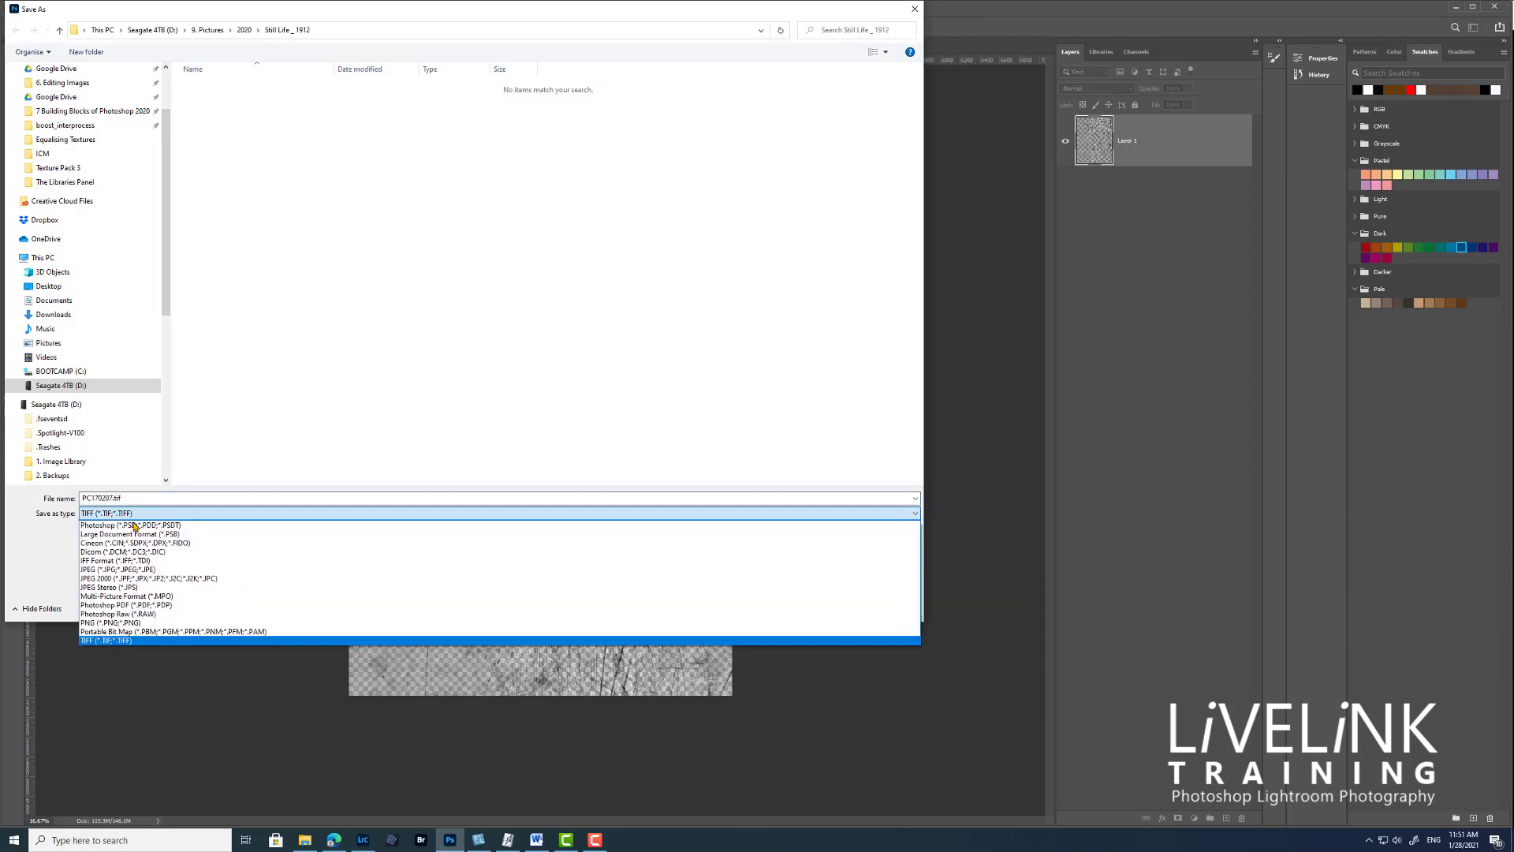
pyautogui.click(108, 623)
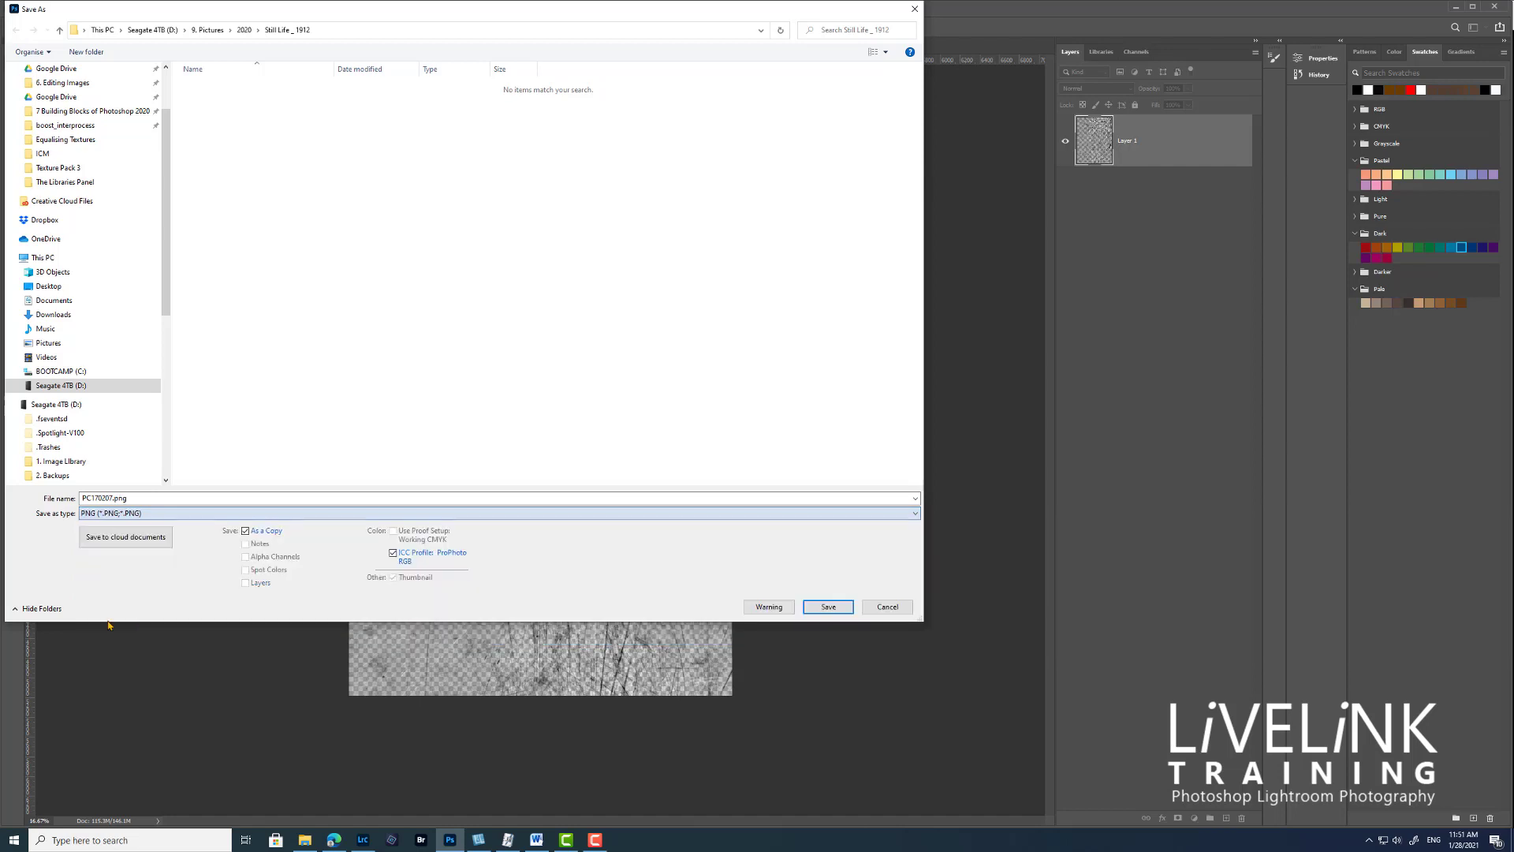
pyautogui.click(101, 502)
pyautogui.moveTo(141, 498); pyautogui.dragTo(50, 498)
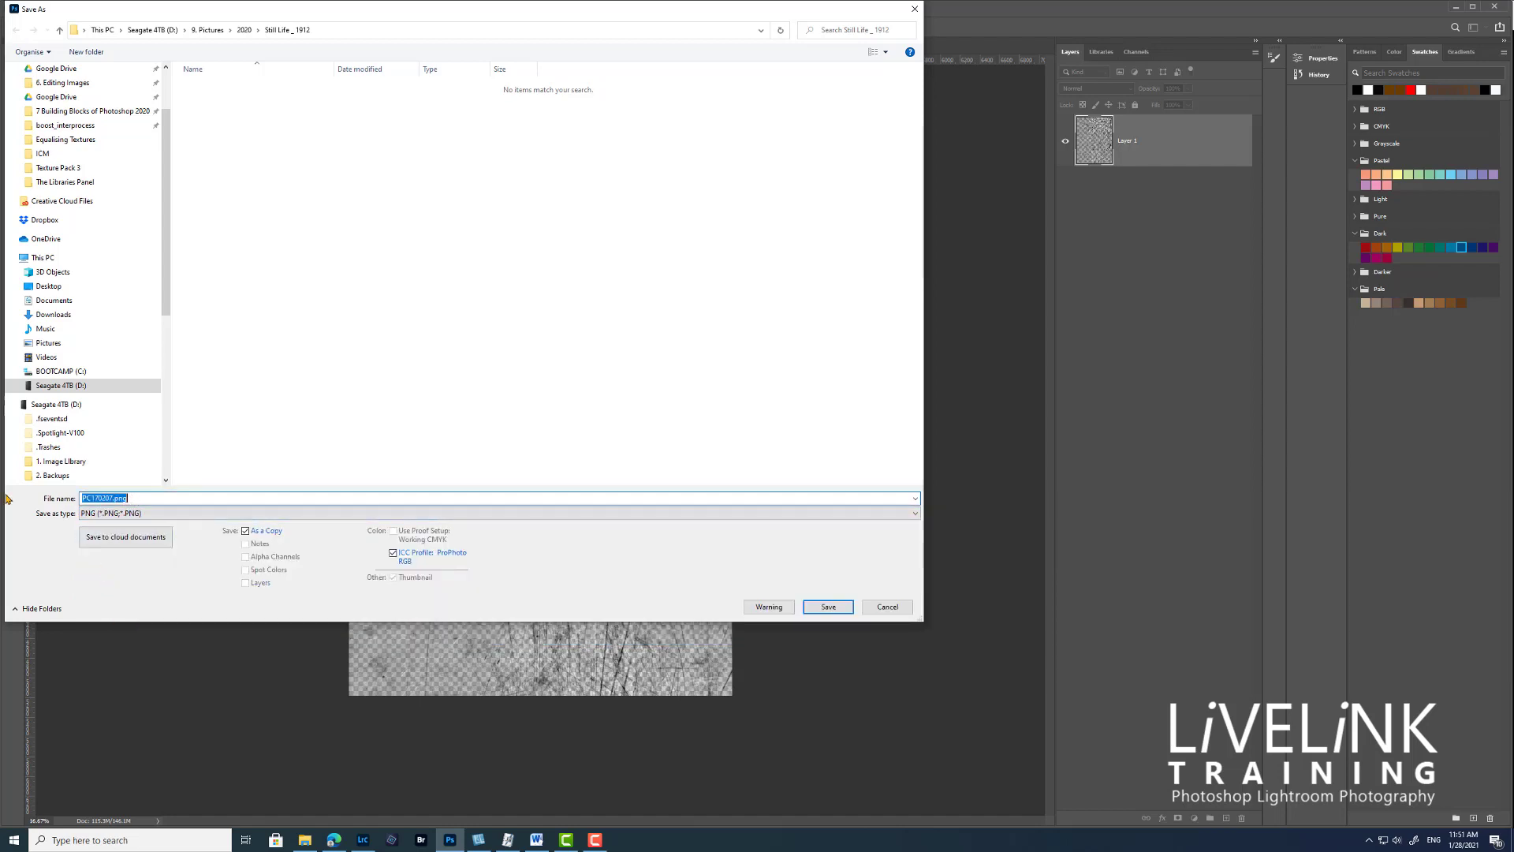
pyautogui.write('Scratches Texture')
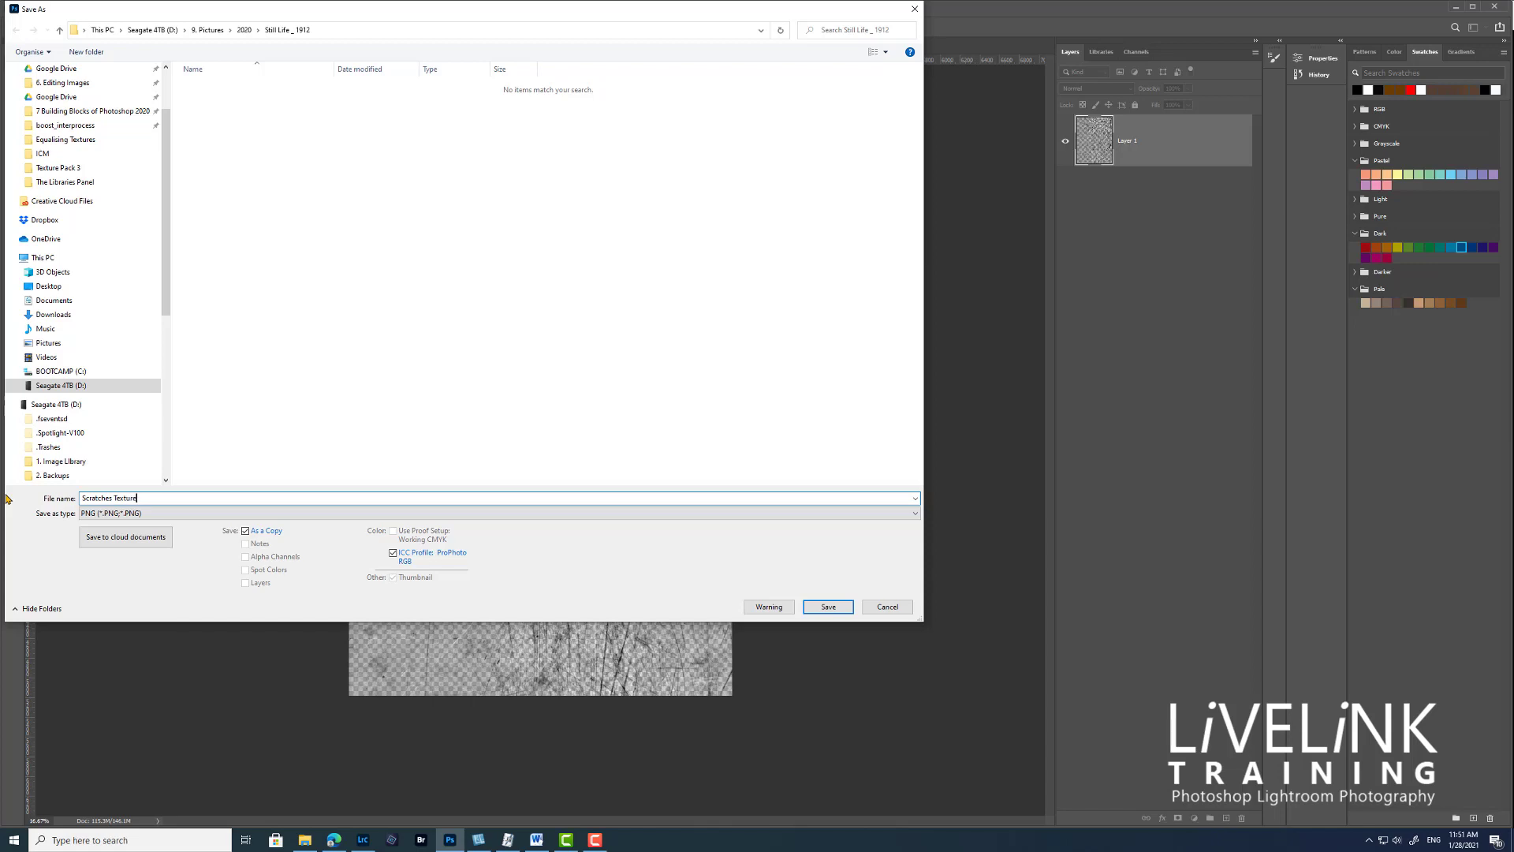
pyautogui.click(827, 608)
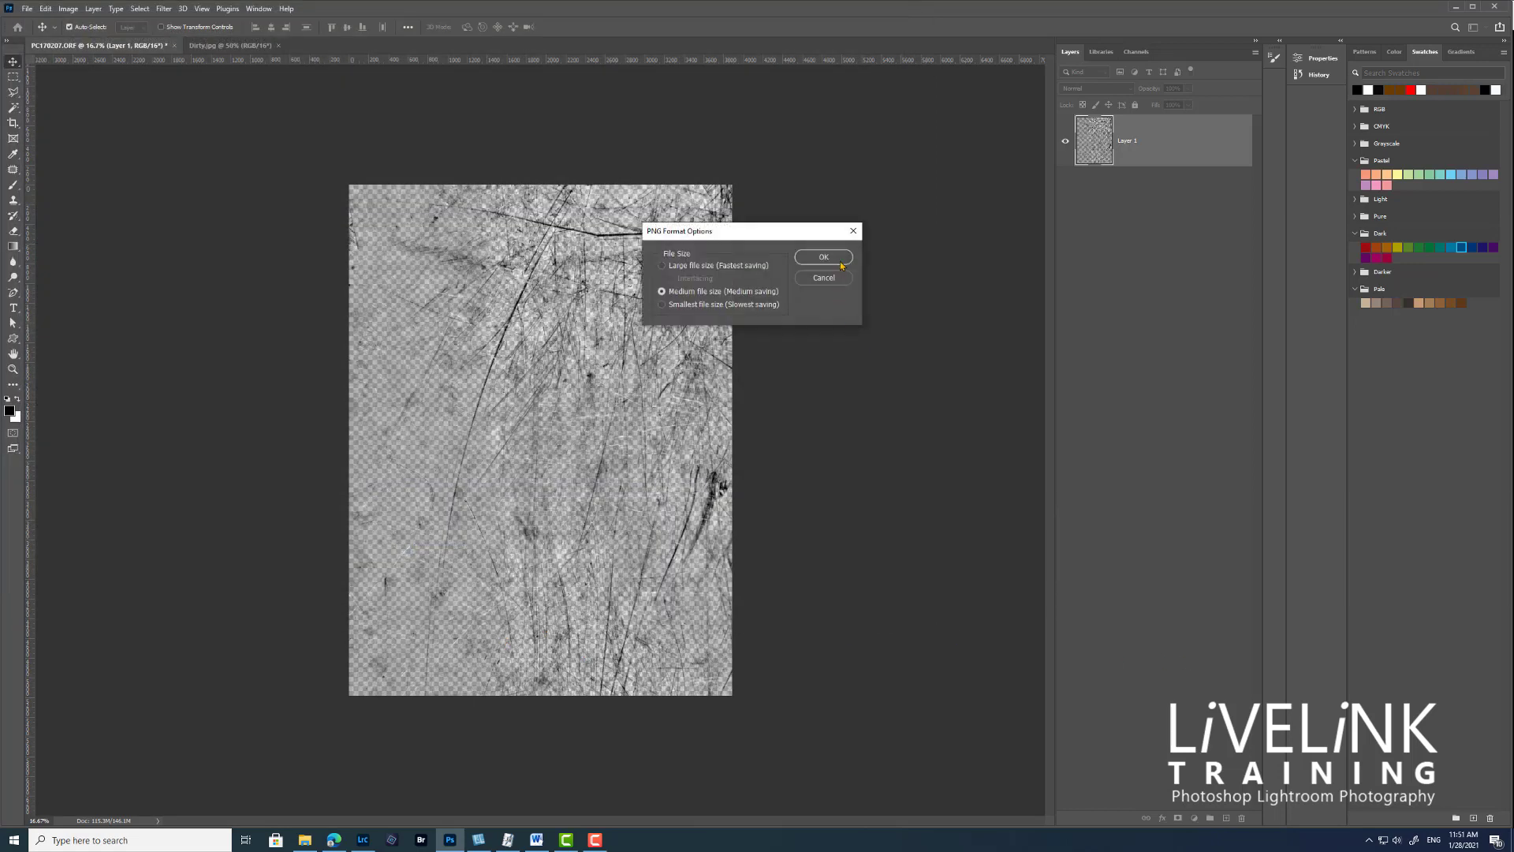
pyautogui.click(842, 260)
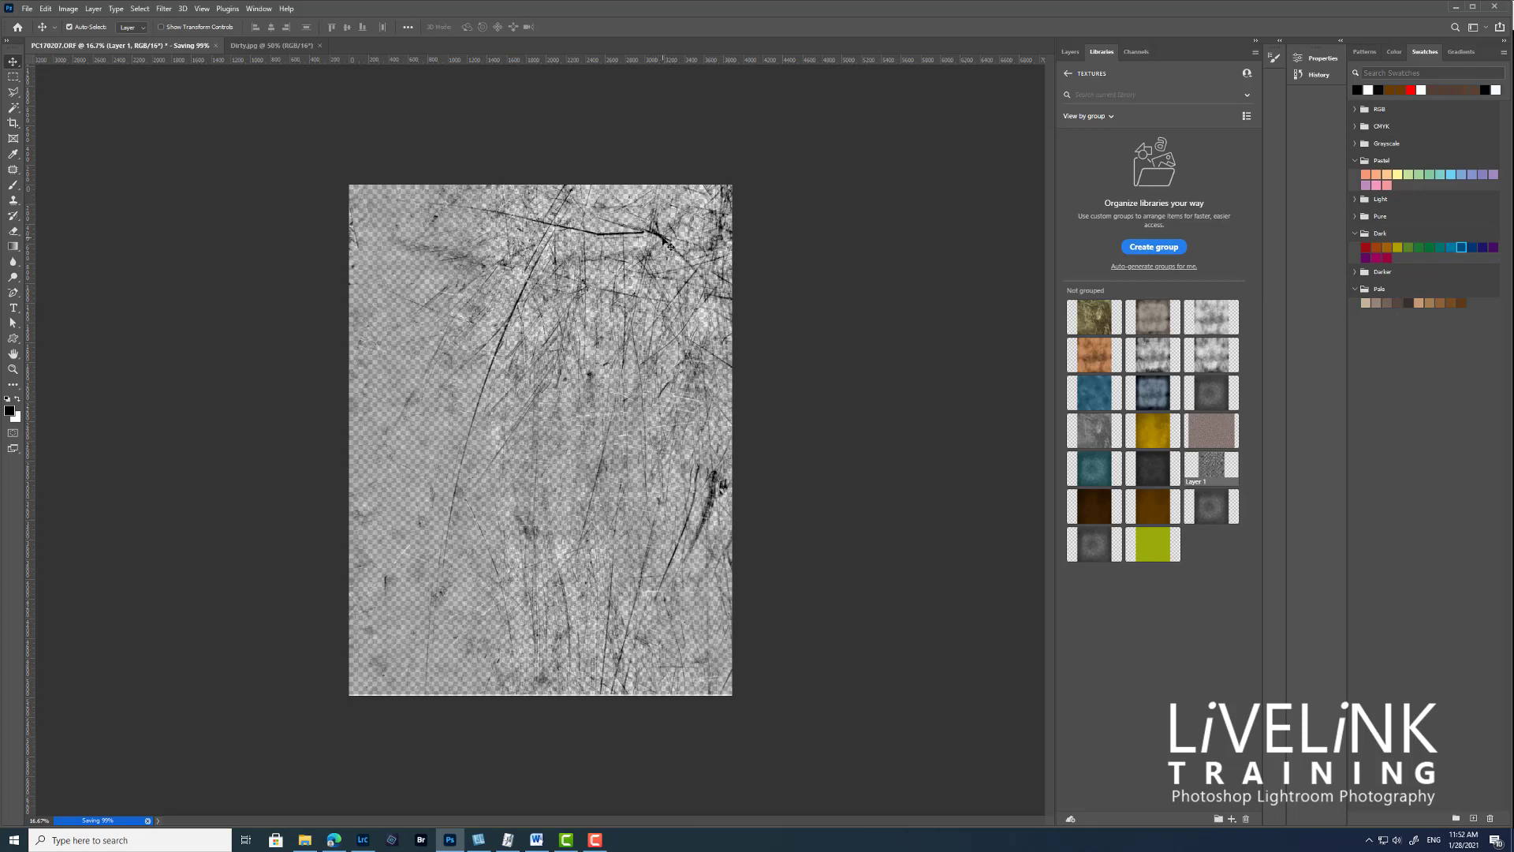
# - Add the scratches layer to the Textures library and place it from there into the Dirty.jpg document
pyautogui.moveTo(663, 240); pyautogui.dragTo(1200, 665)
pyautogui.click(282, 45)
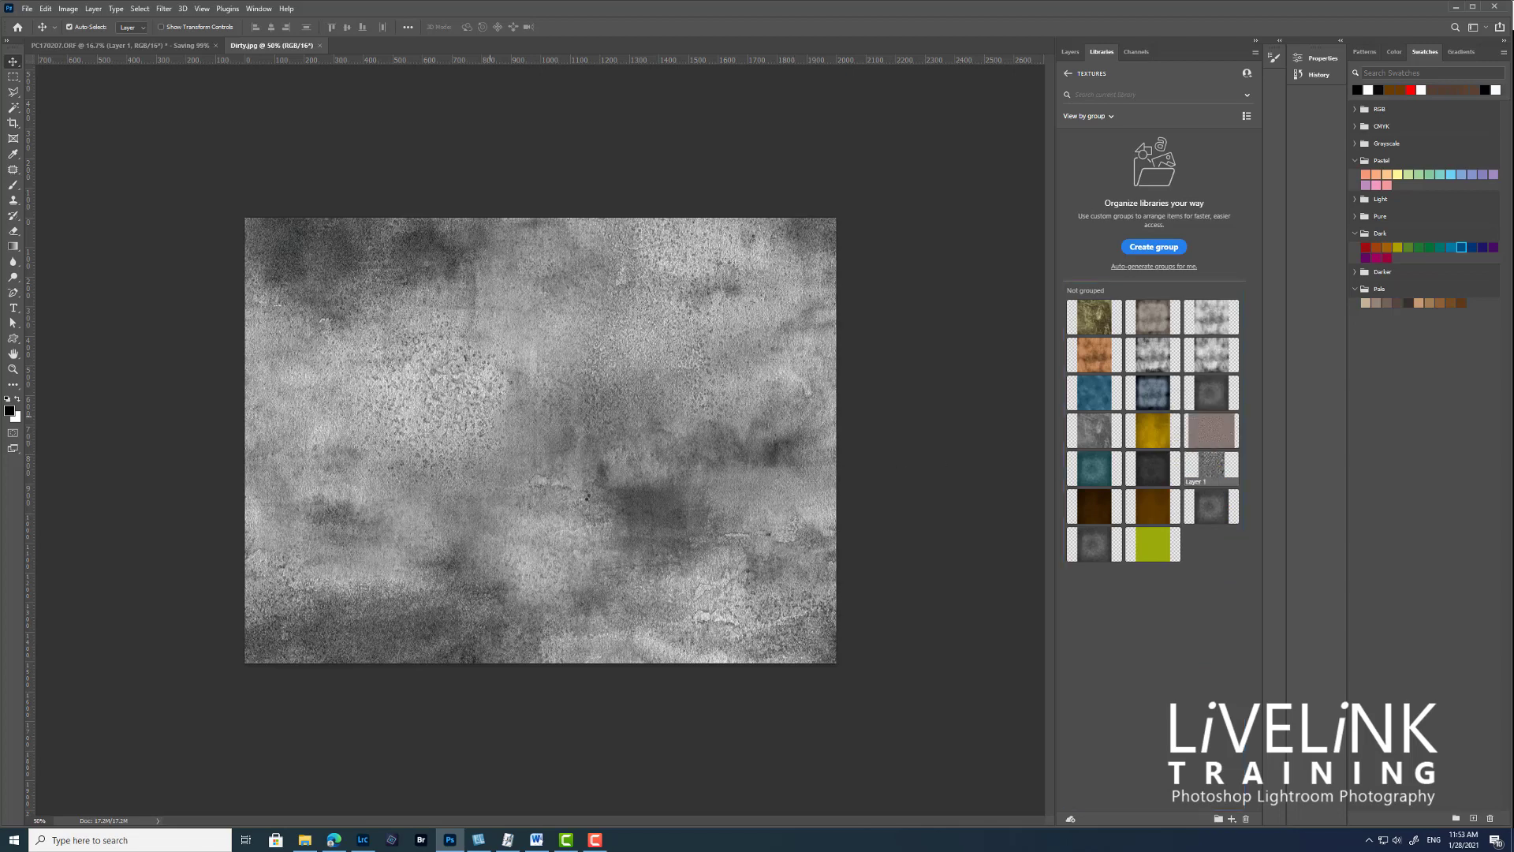
pyautogui.moveTo(1211, 467); pyautogui.dragTo(489, 416)
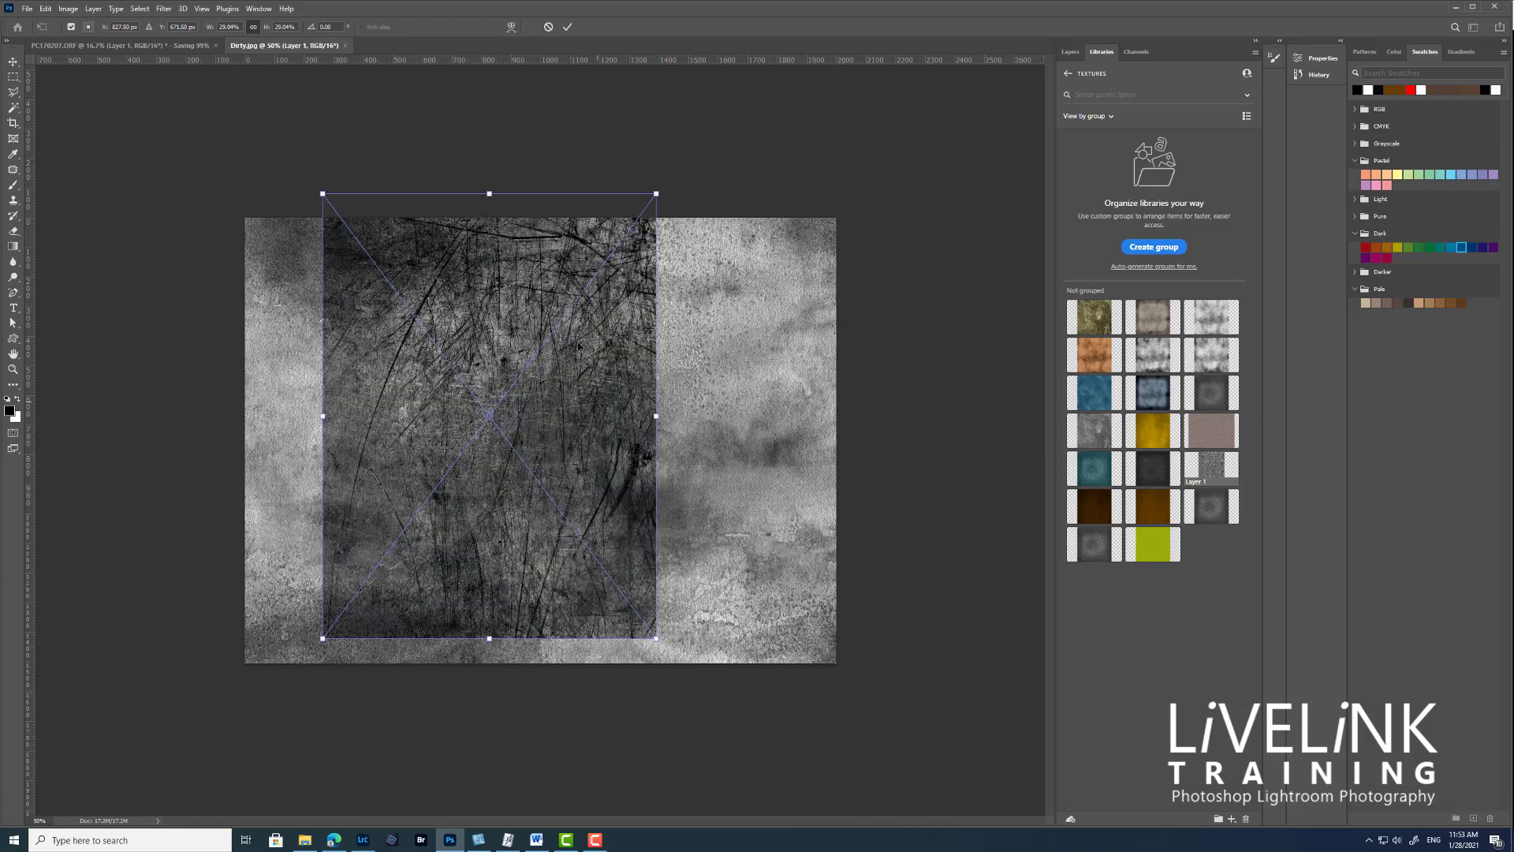
# - Move and stretch the placed scratches texture to cover the whole Dirty.jpg canvas, and commit the transform
pyautogui.moveTo(595, 439); pyautogui.dragTo(613, 466)
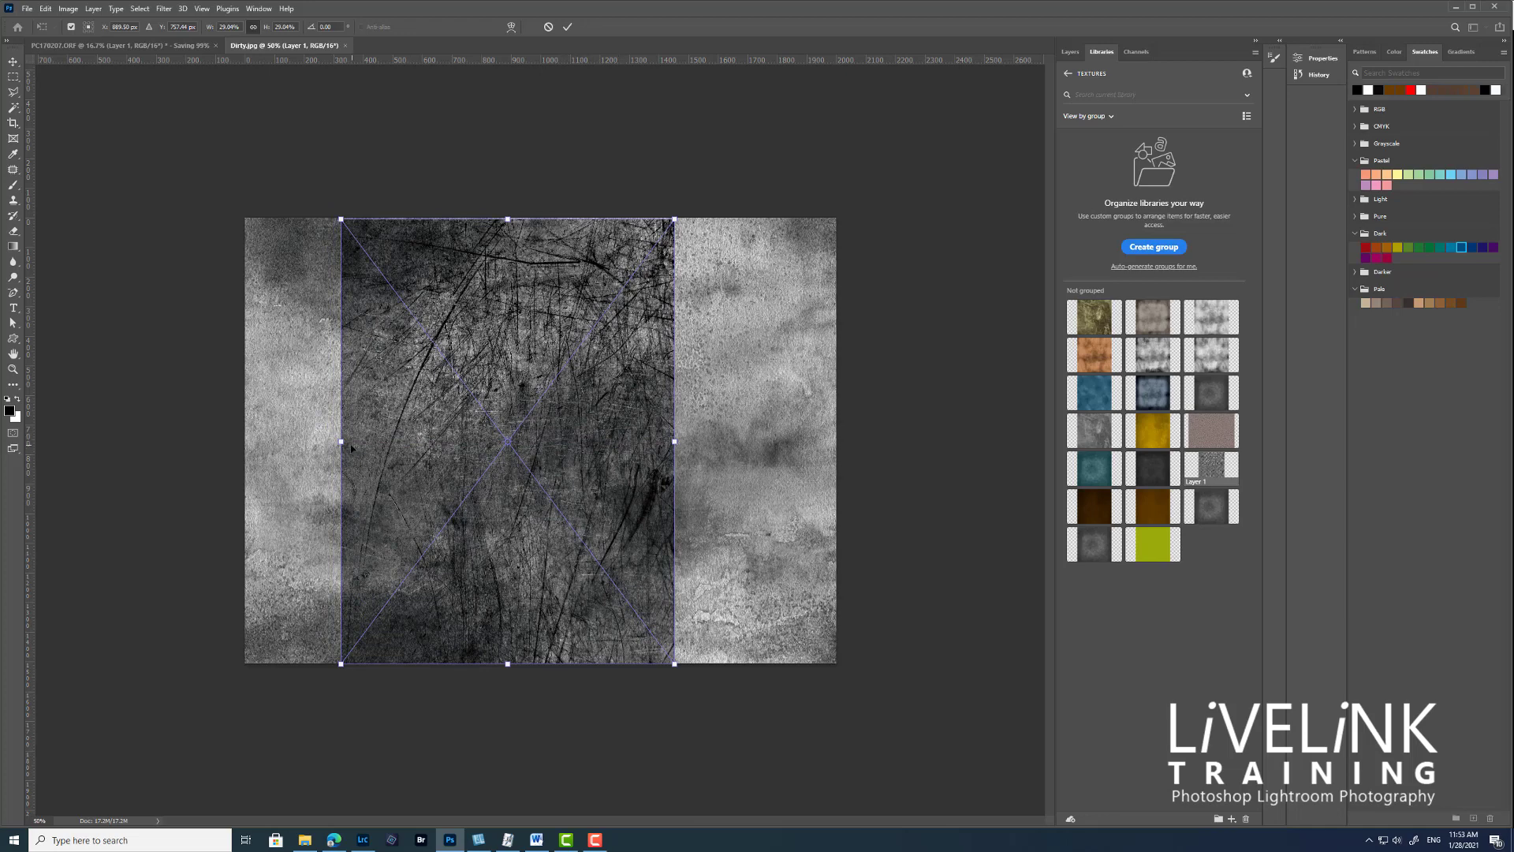
pyautogui.moveTo(340, 442); pyautogui.dragTo(275, 441)
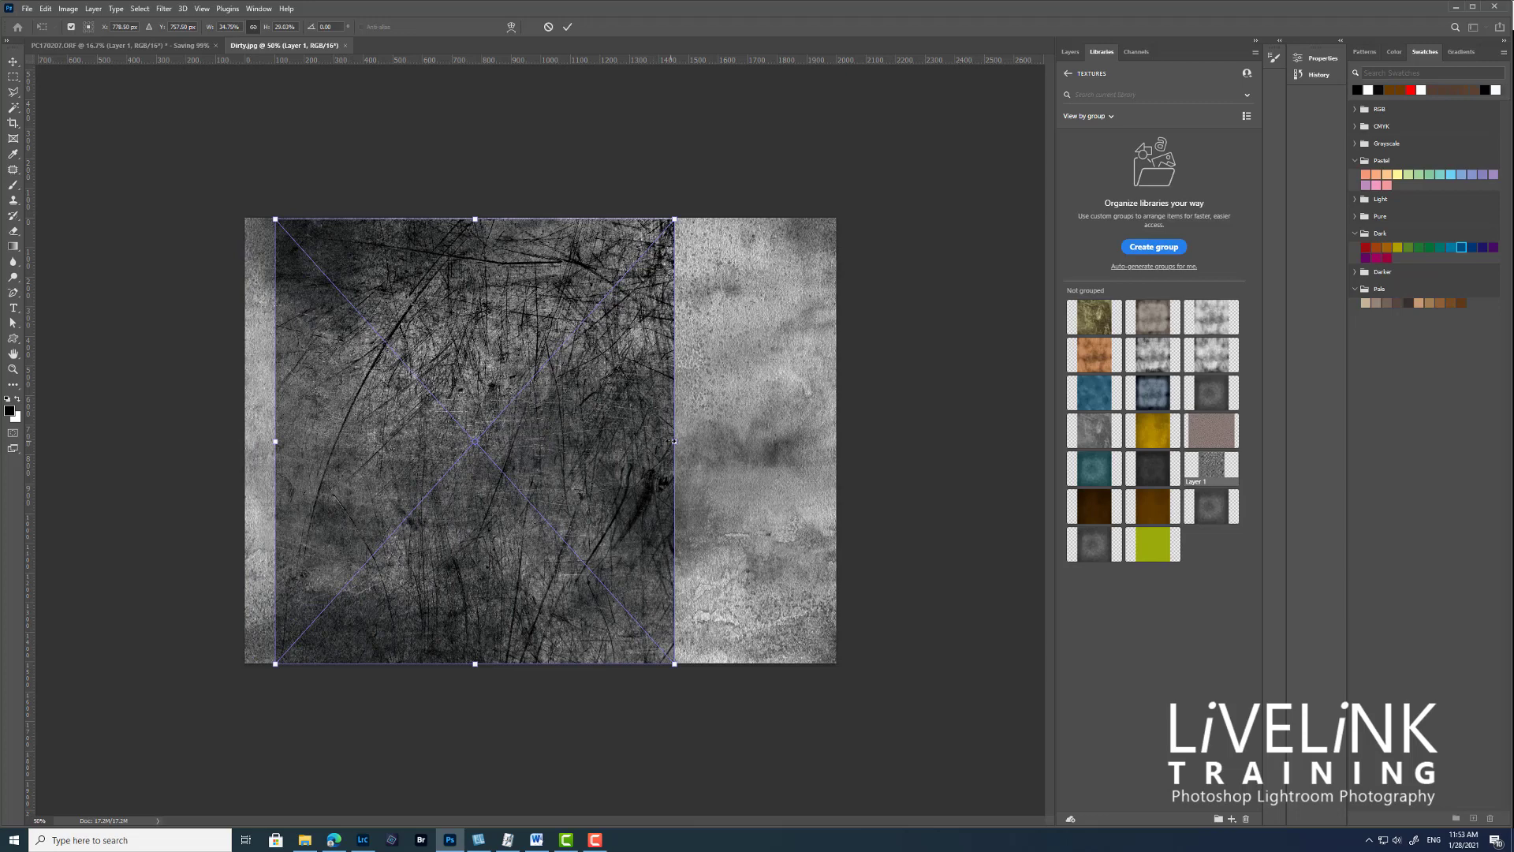
pyautogui.moveTo(675, 441); pyautogui.dragTo(828, 443)
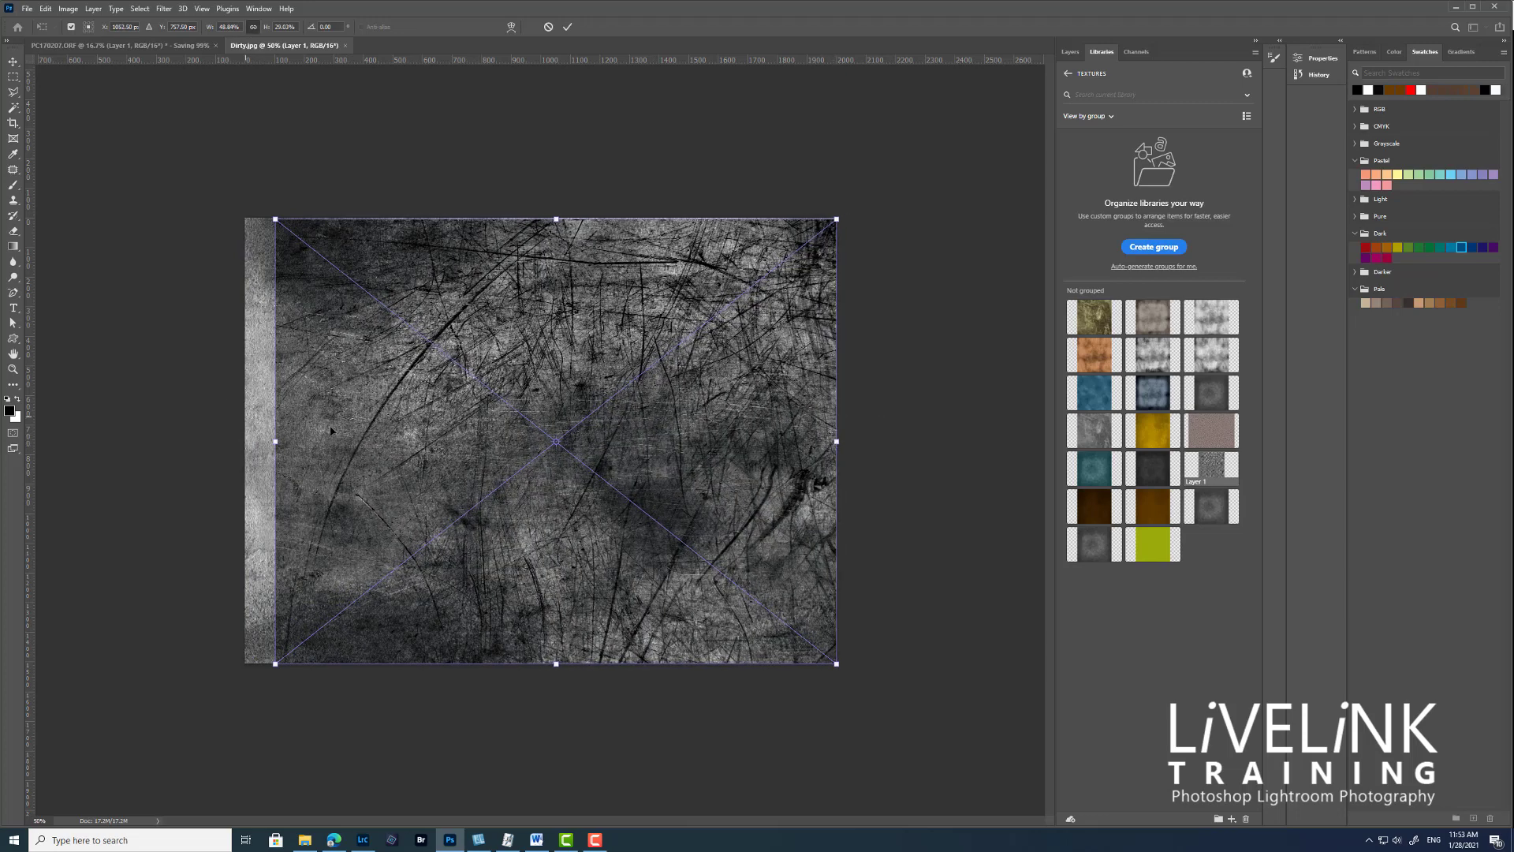
pyautogui.moveTo(331, 431); pyautogui.dragTo(299, 428)
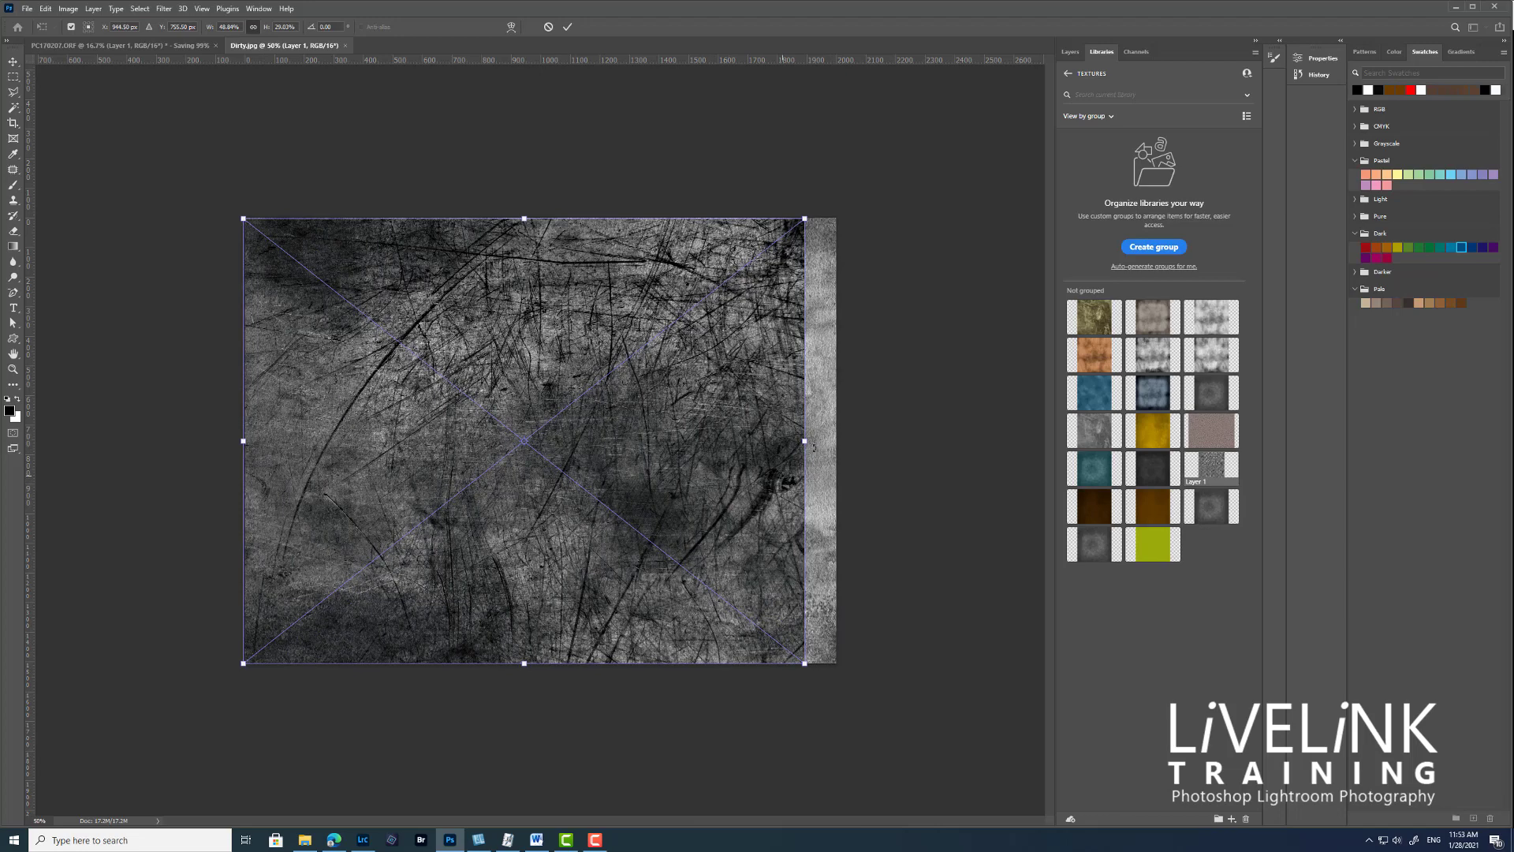
pyautogui.moveTo(808, 442); pyautogui.dragTo(844, 443)
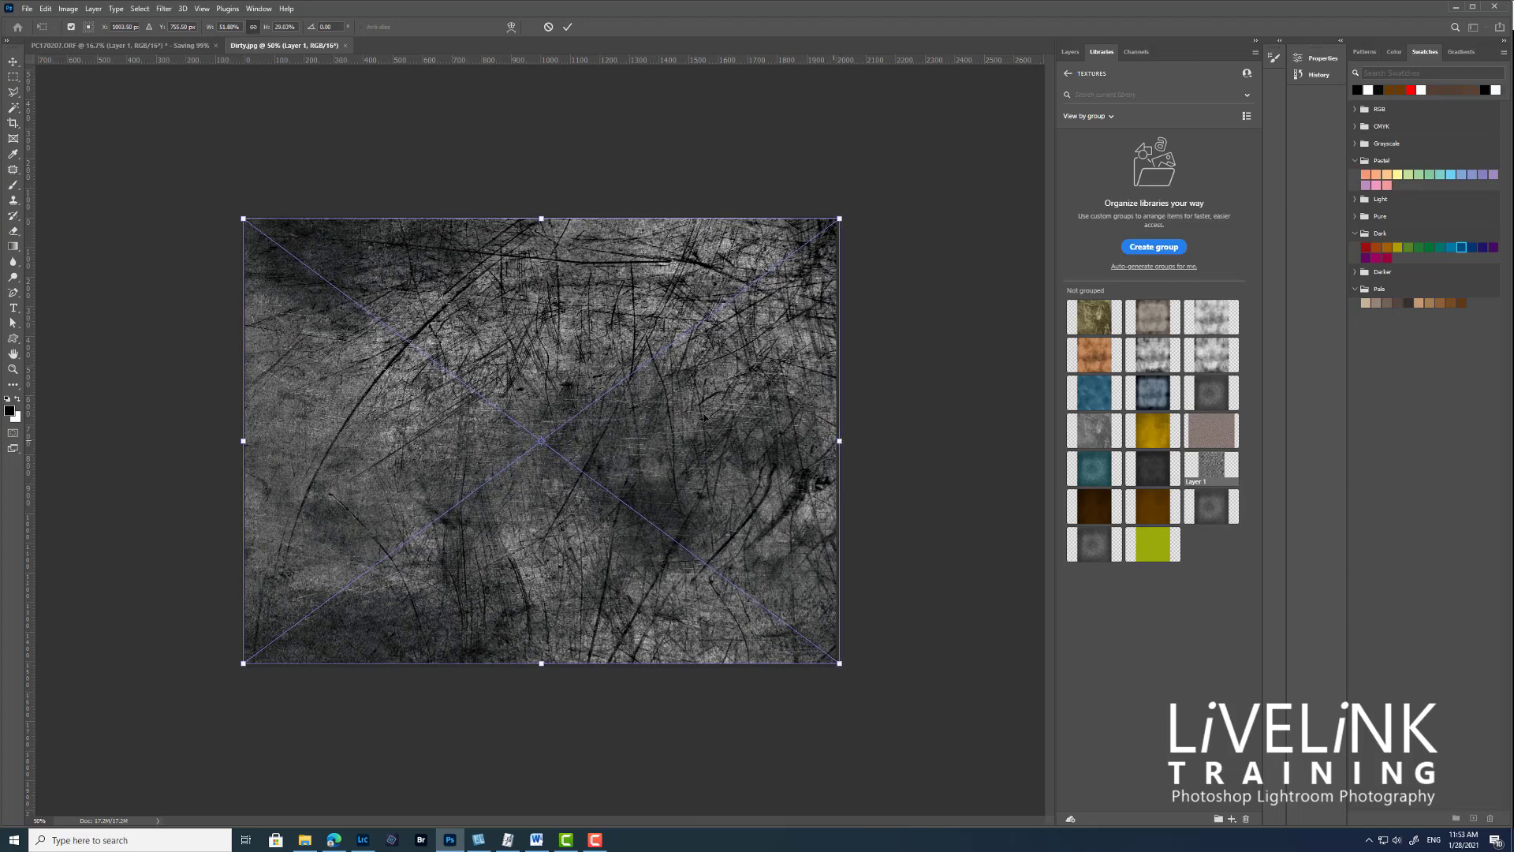
pyautogui.press('Return')
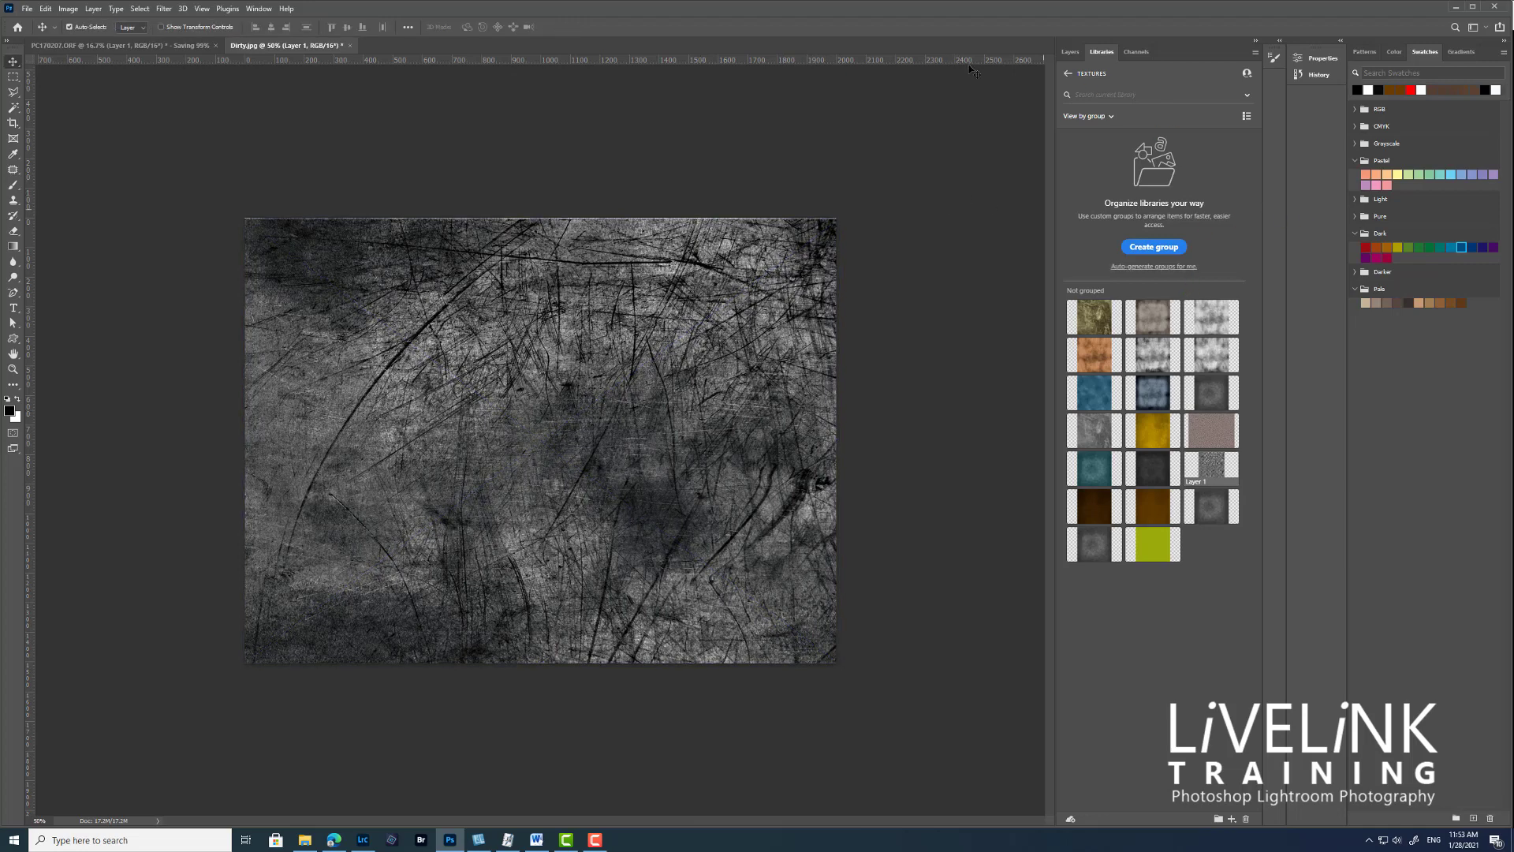
# - Lower the scratches layer's opacity to 60% in Dirty.jpg and open its blend mode choices
pyautogui.click(1069, 52)
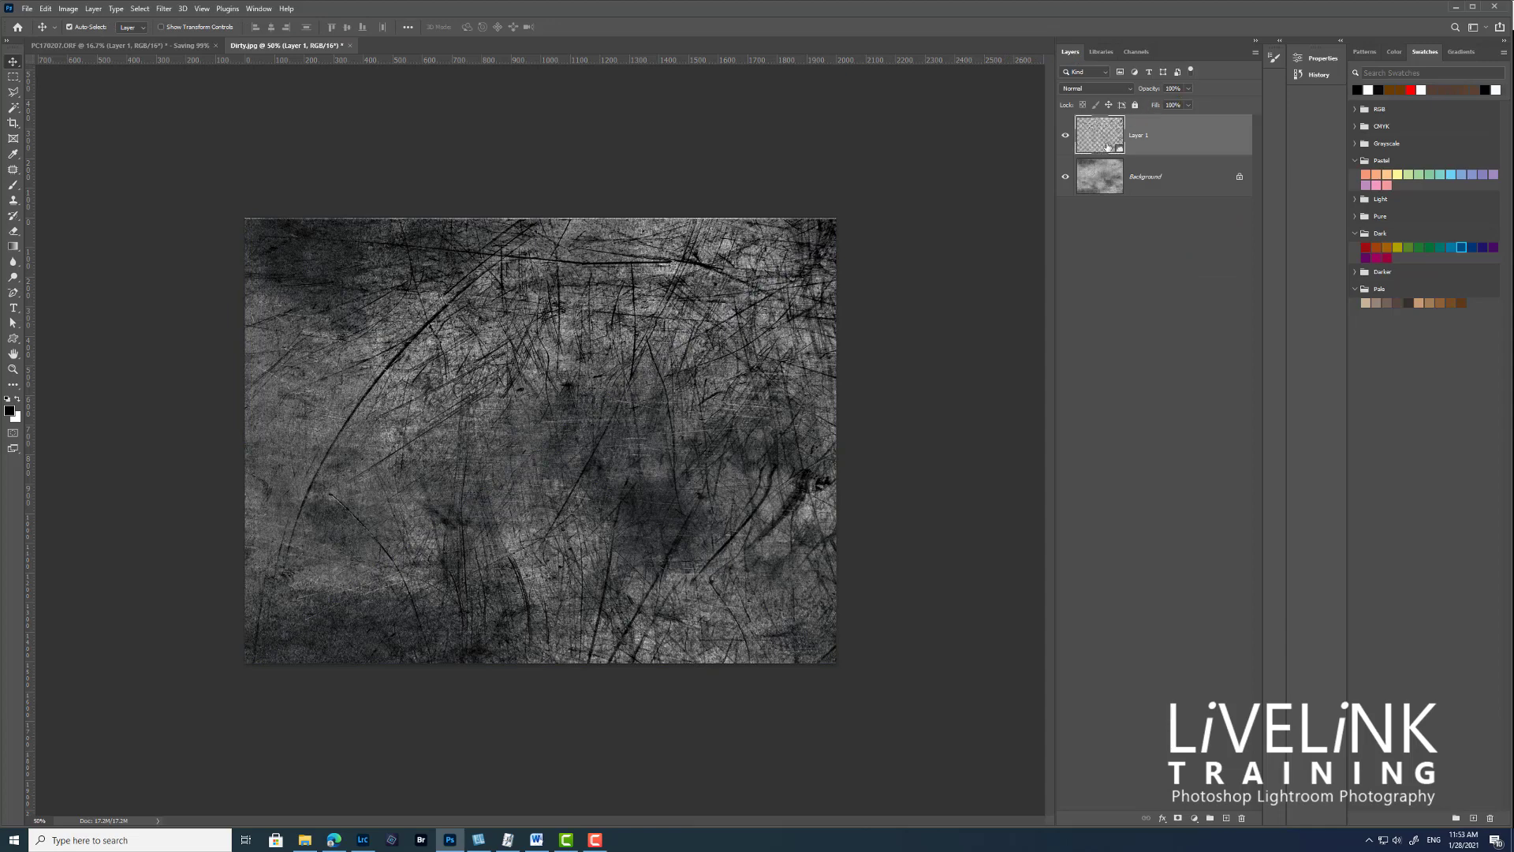
pyautogui.click(1188, 88)
pyautogui.moveTo(1186, 103)
pyautogui.mouseDown()
pyautogui.moveTo(1153, 111)
pyautogui.moveTo(1171, 111)
pyautogui.mouseUp()
pyautogui.click(1130, 89)
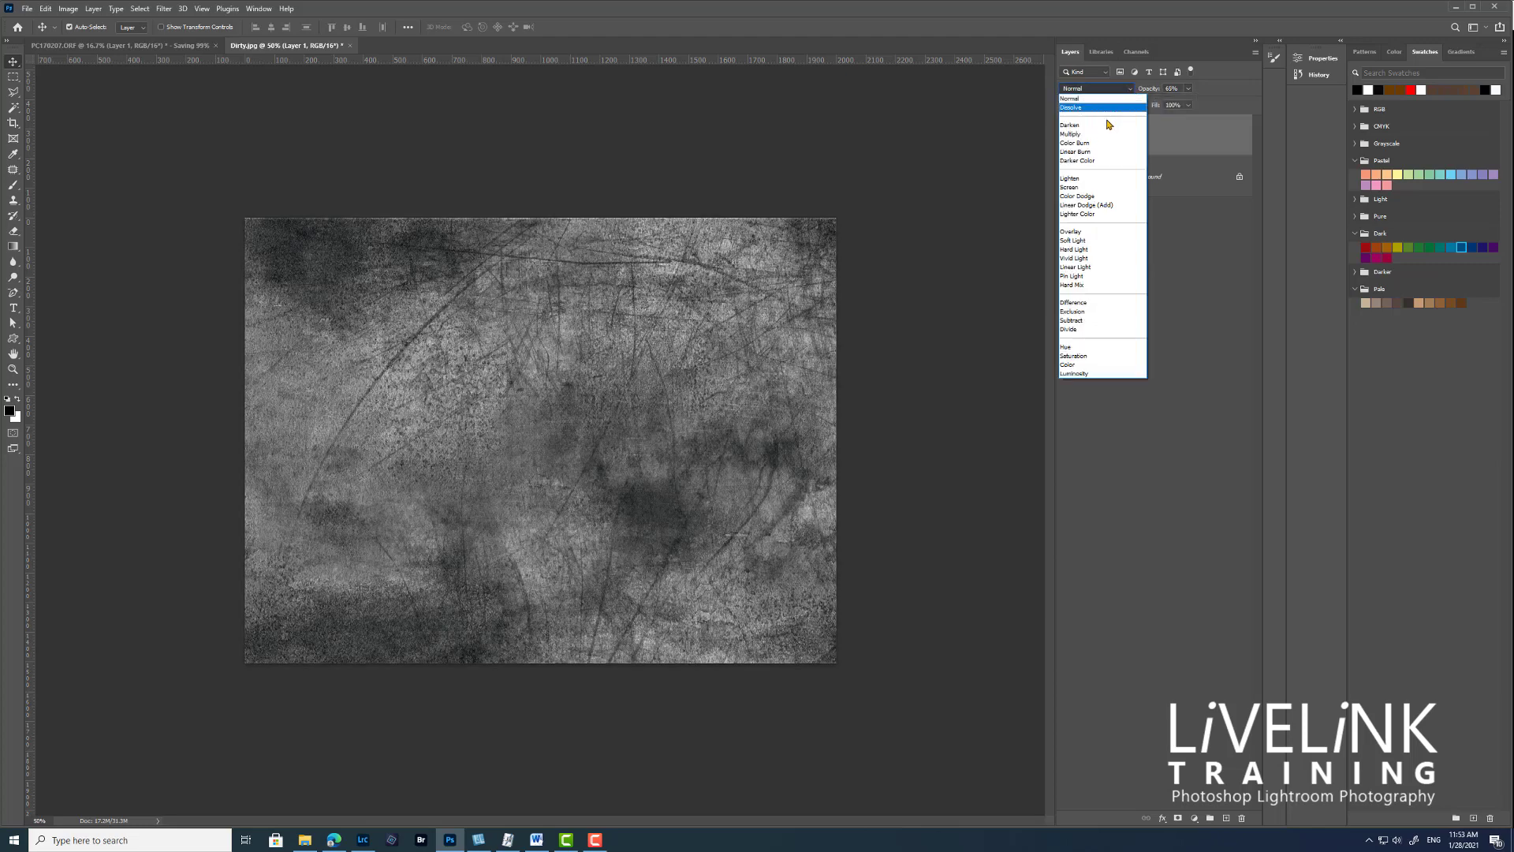